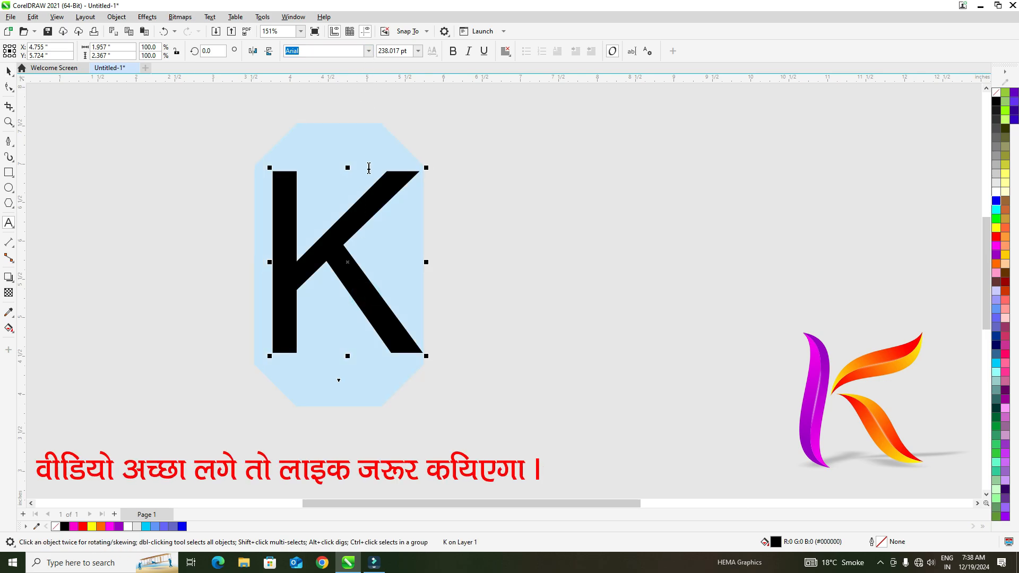
Step: Make the letter K bold, move it slightly up on the page, and convert it to curves
key(ctrl+b)
click(8, 71)
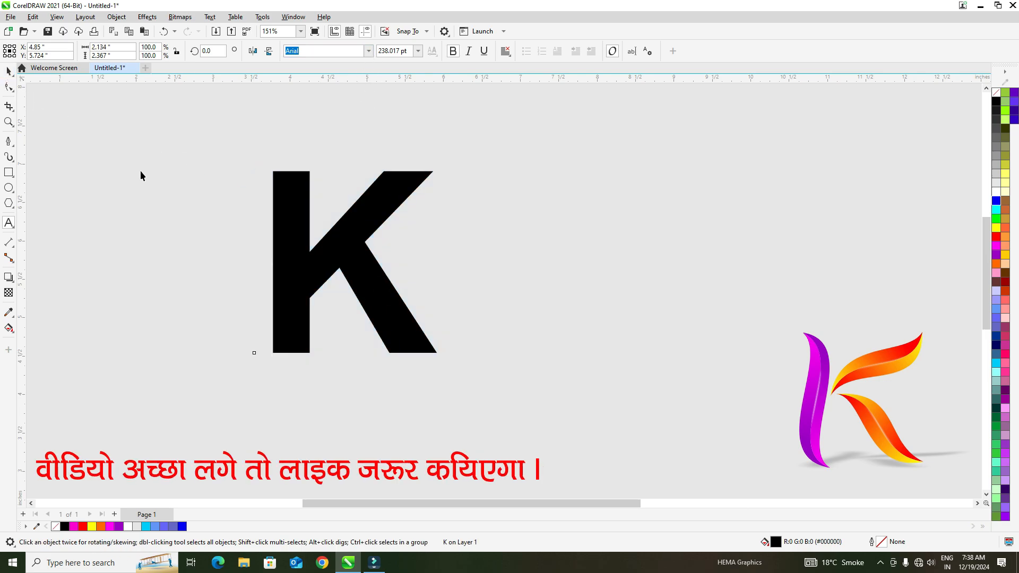
click(141, 174)
drag(297, 231, 294, 196)
key(ctrl+q)
click(246, 200)
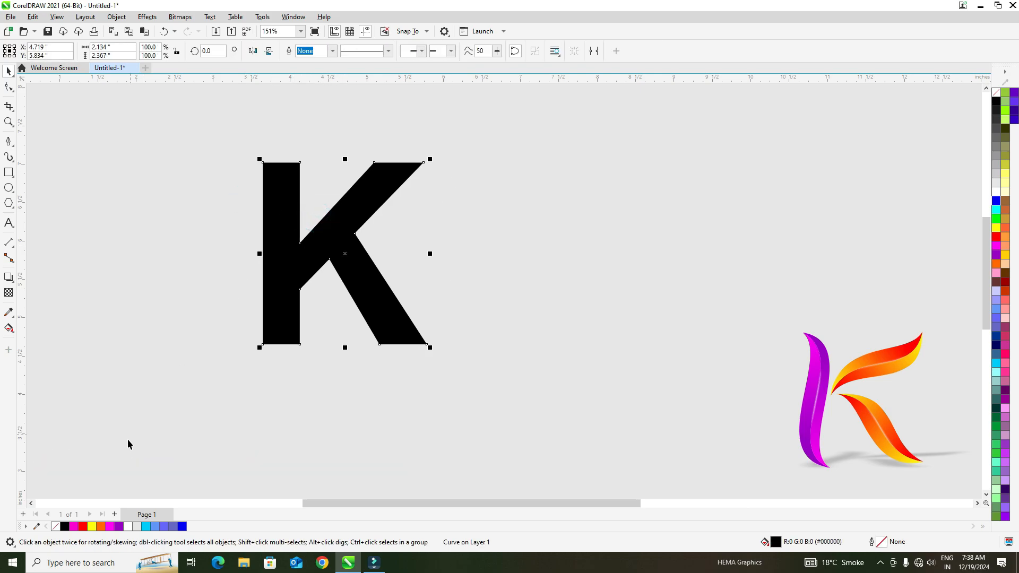
Step: Remove the K's fill and give it a black outline
click(56, 527)
right_click(65, 529)
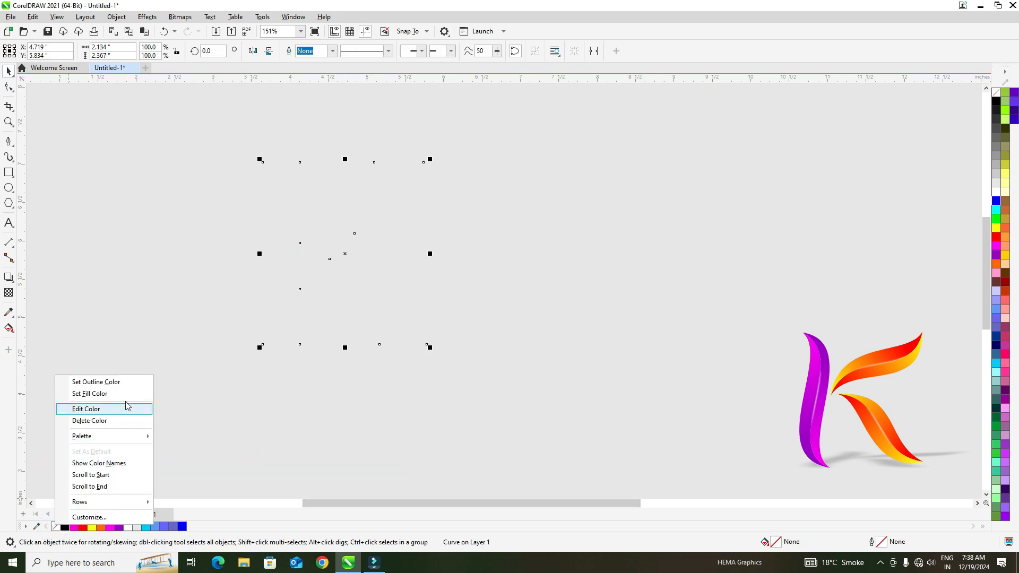
click(125, 382)
click(153, 296)
click(301, 262)
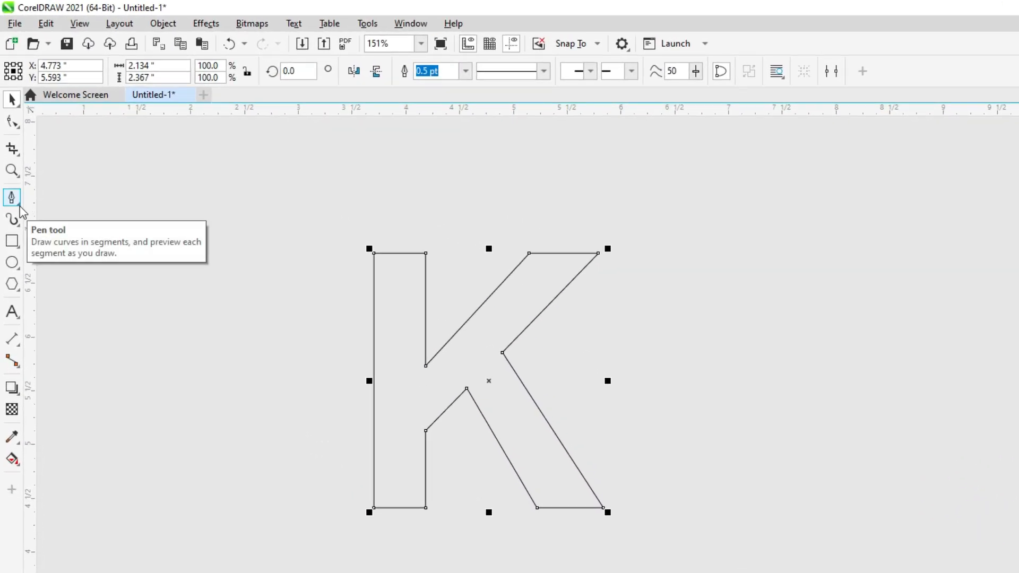
Step: Draw a closed two-node Pen path from the stem's top-left corner to its bottom-right corner and back
click(19, 205)
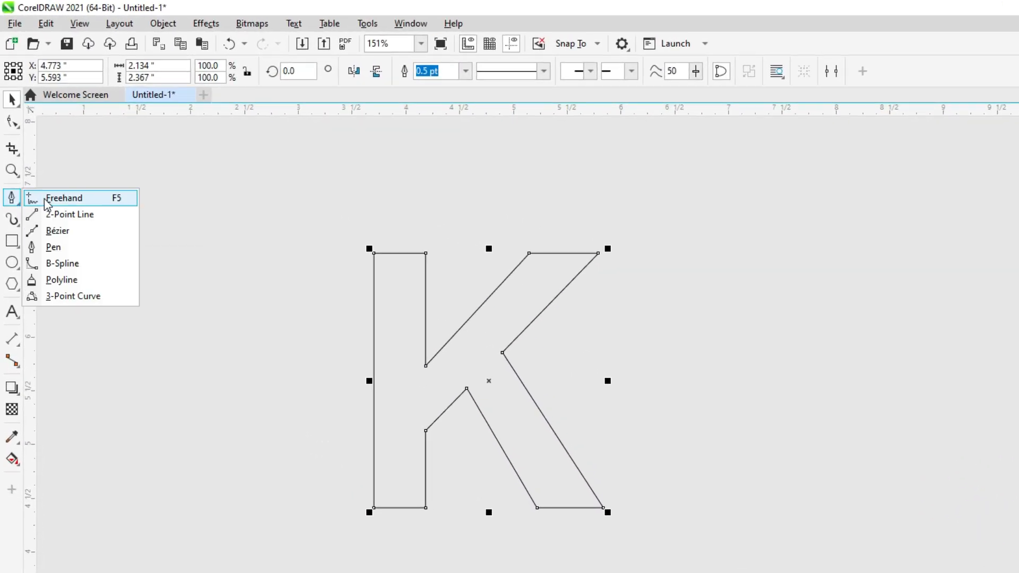
click(61, 251)
key(Escape)
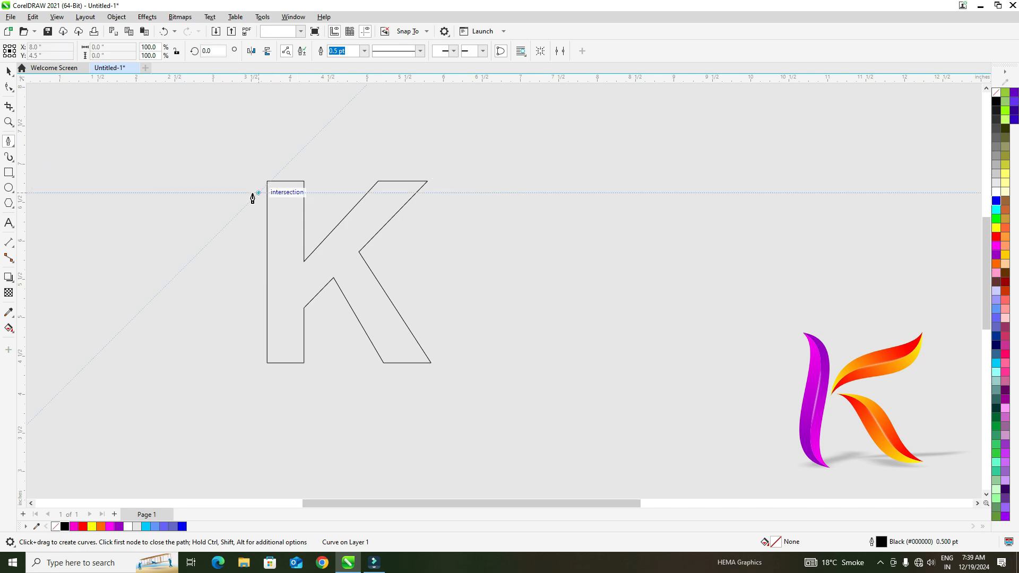
click(248, 197)
key(Escape)
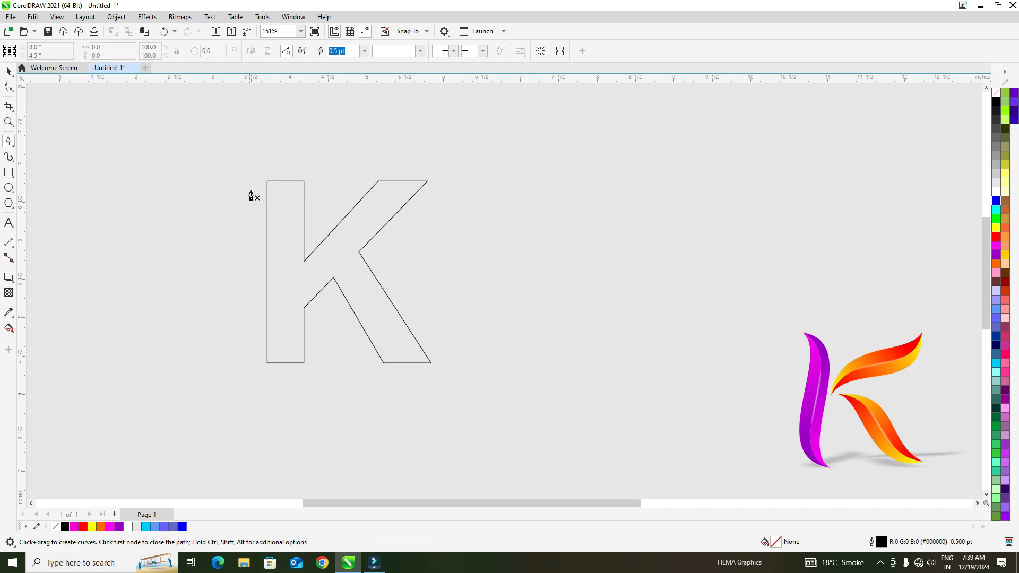
click(267, 181)
click(304, 364)
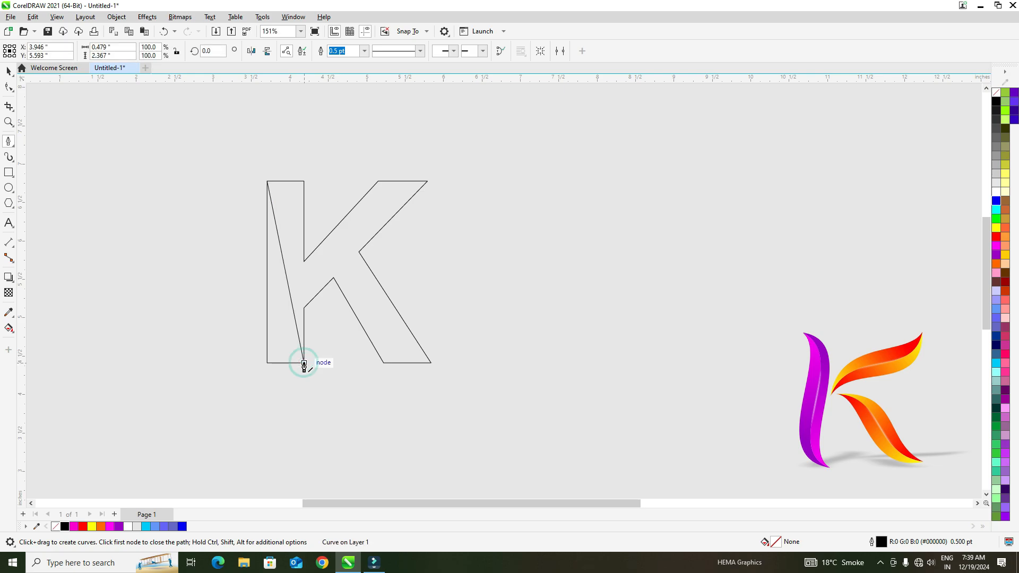
click(267, 181)
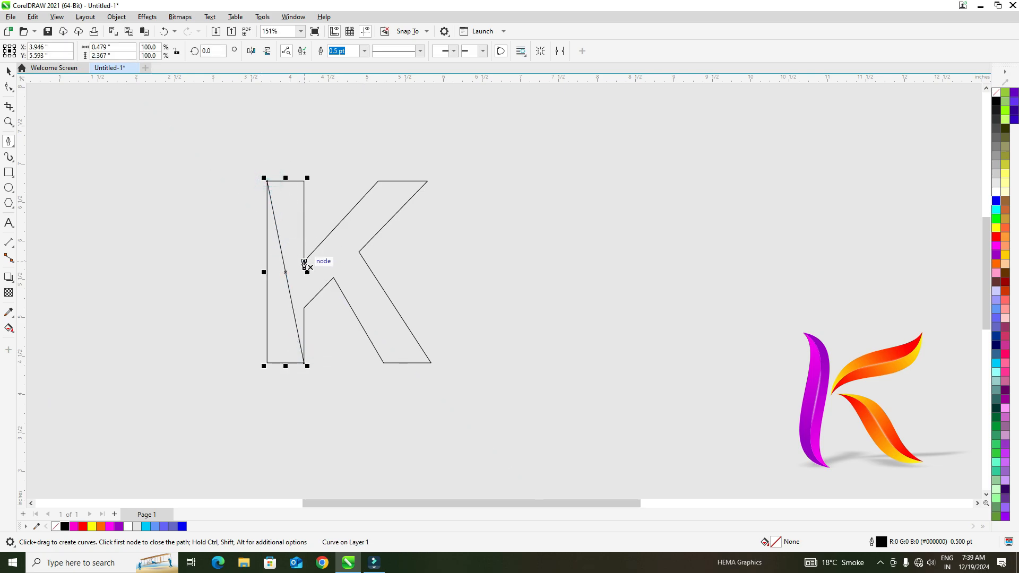
Step: Draw a closed two-node path from the inner corner beside the stem to the upper arm's outer tip and back
click(304, 261)
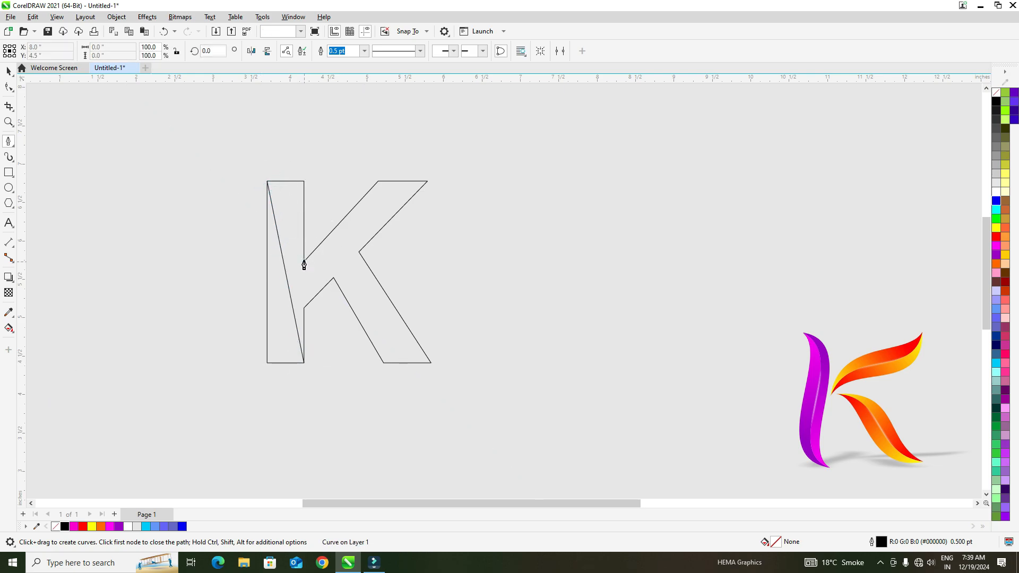
click(427, 182)
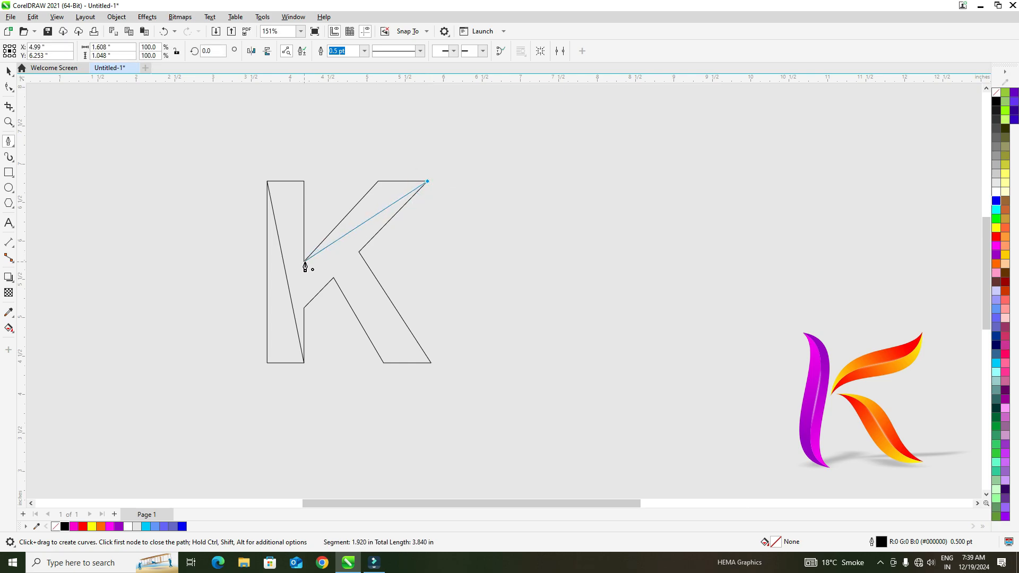
click(305, 262)
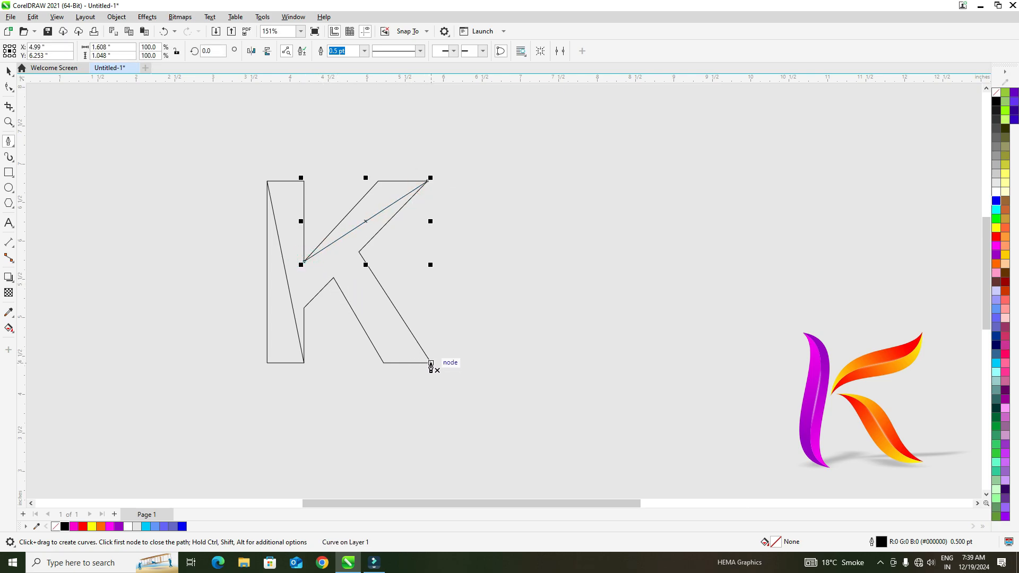
Step: Draw a closed two-node path from the K's bottom-right corner to just below the inner stem corner and back
click(431, 364)
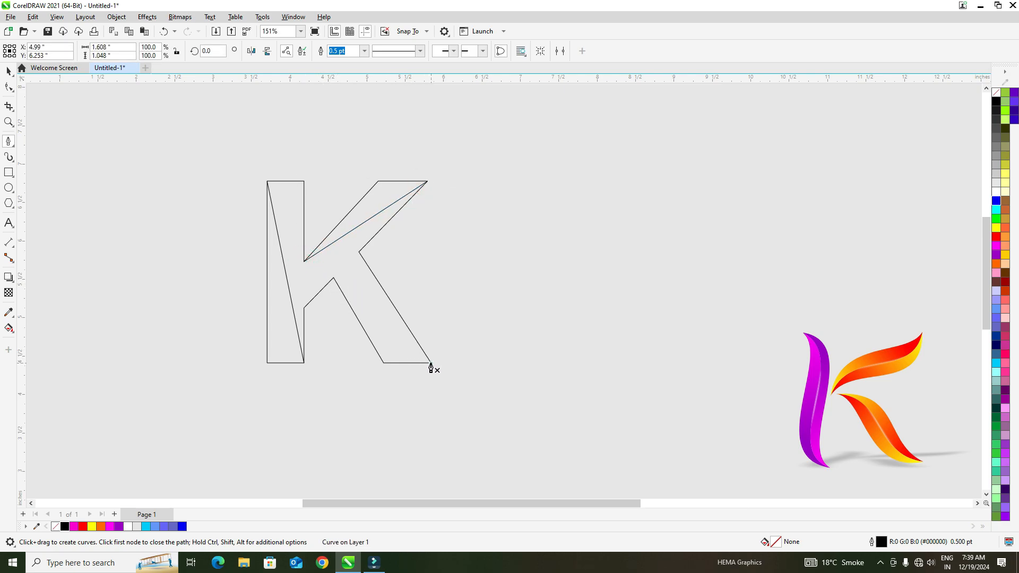
click(311, 270)
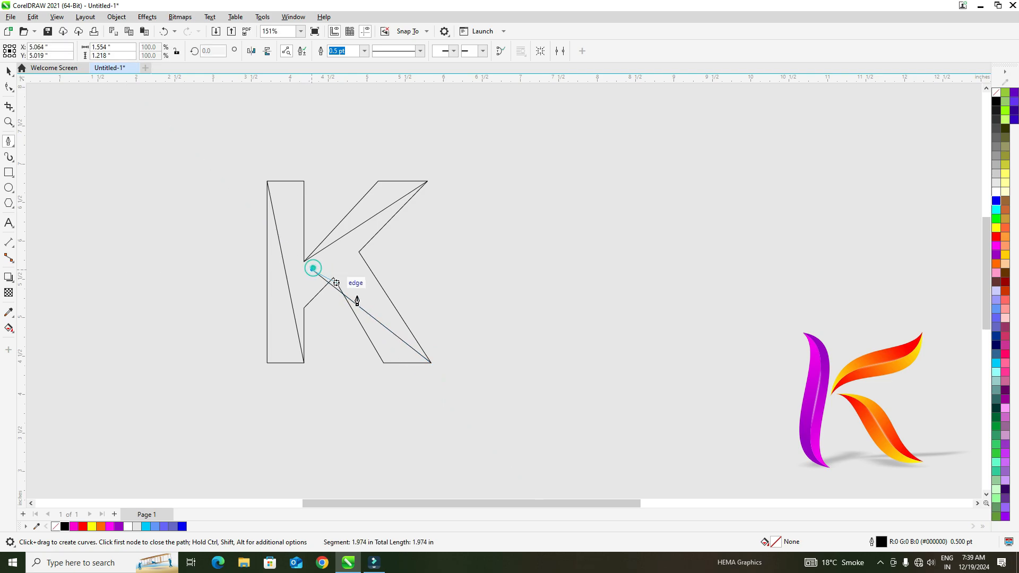
click(434, 364)
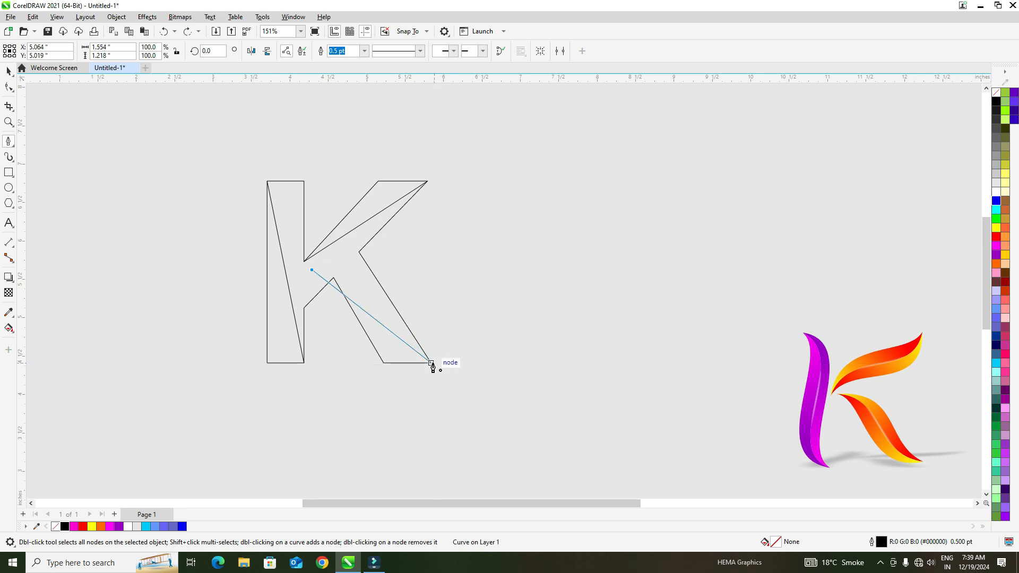
double_click(431, 365)
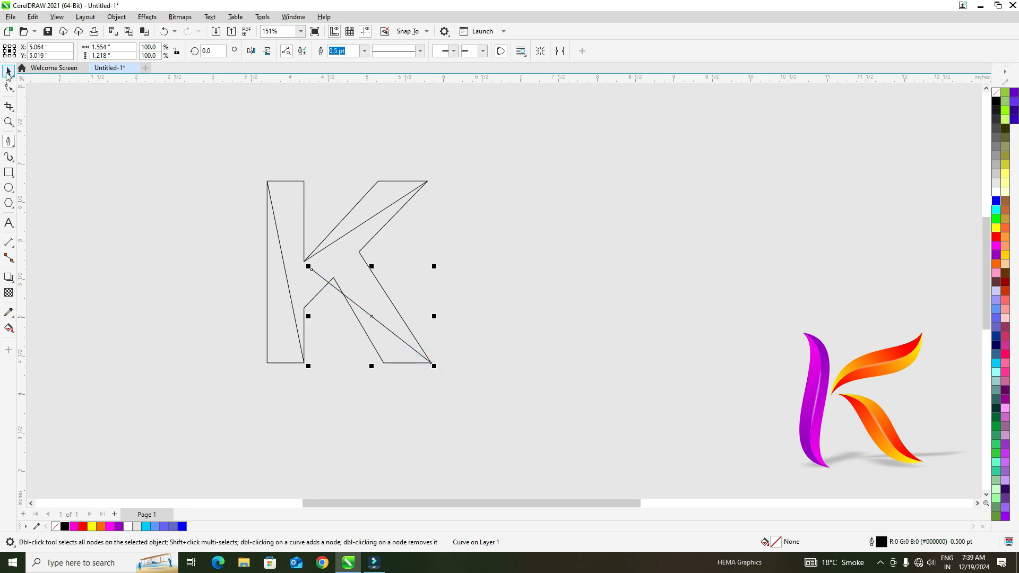
Step: Lock the K outline in its original position
click(7, 73)
click(117, 175)
click(294, 204)
drag(295, 198, 299, 137)
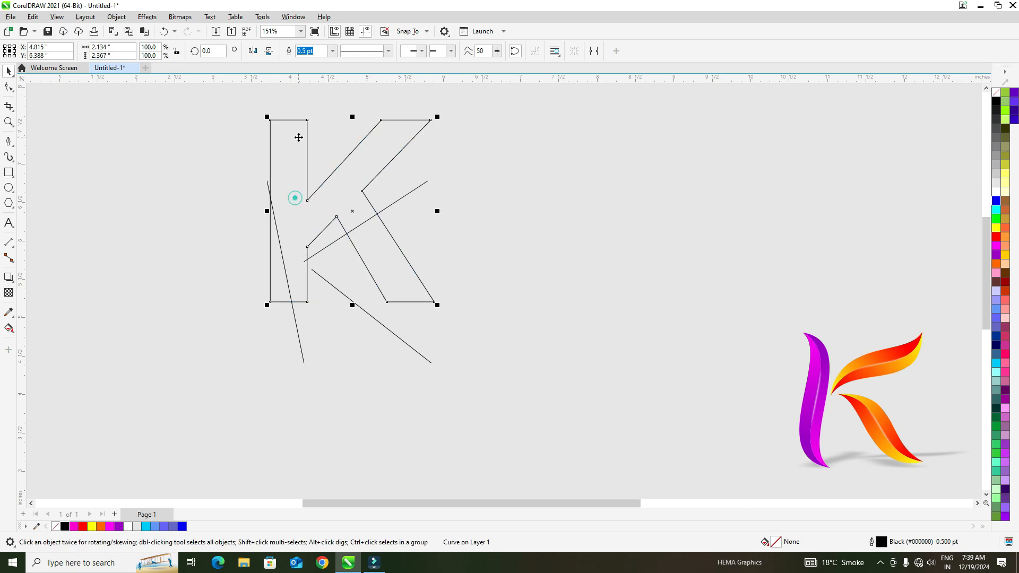
key(ctrl+z)
right_click(294, 194)
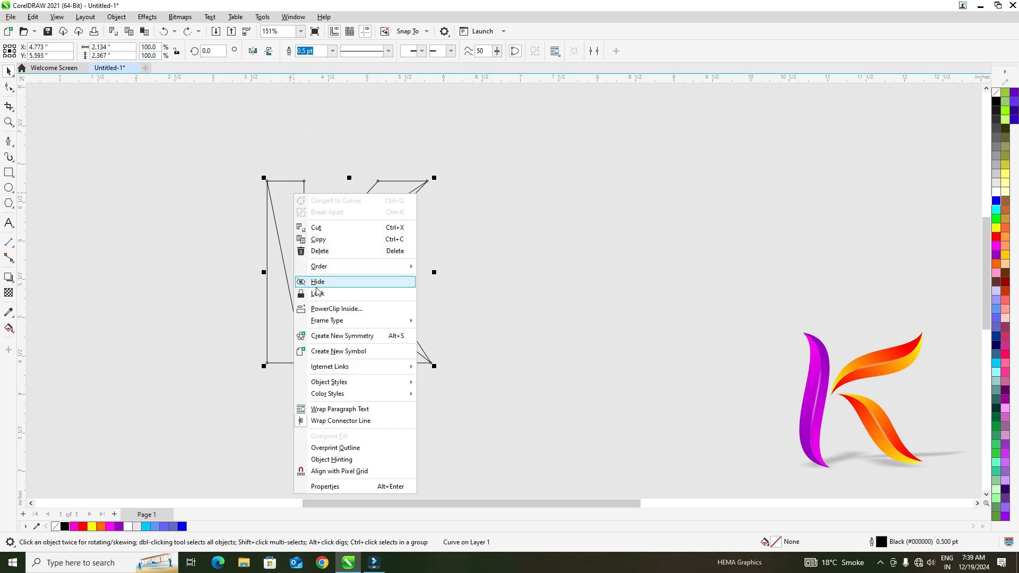
click(378, 293)
click(247, 226)
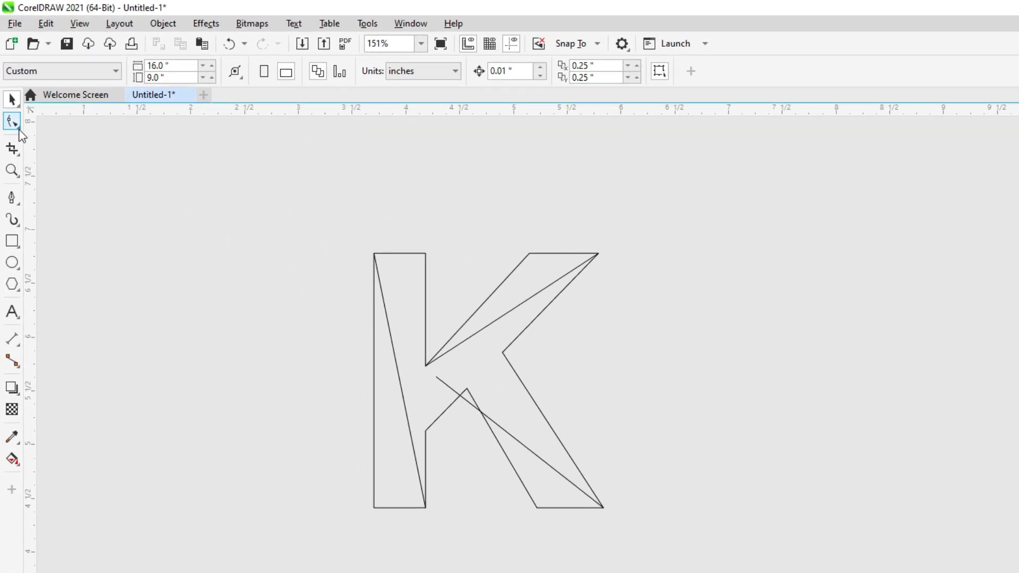
Step: Select all nodes of the stem's diagonal path with the Shape tool and convert its segments to curves
click(19, 131)
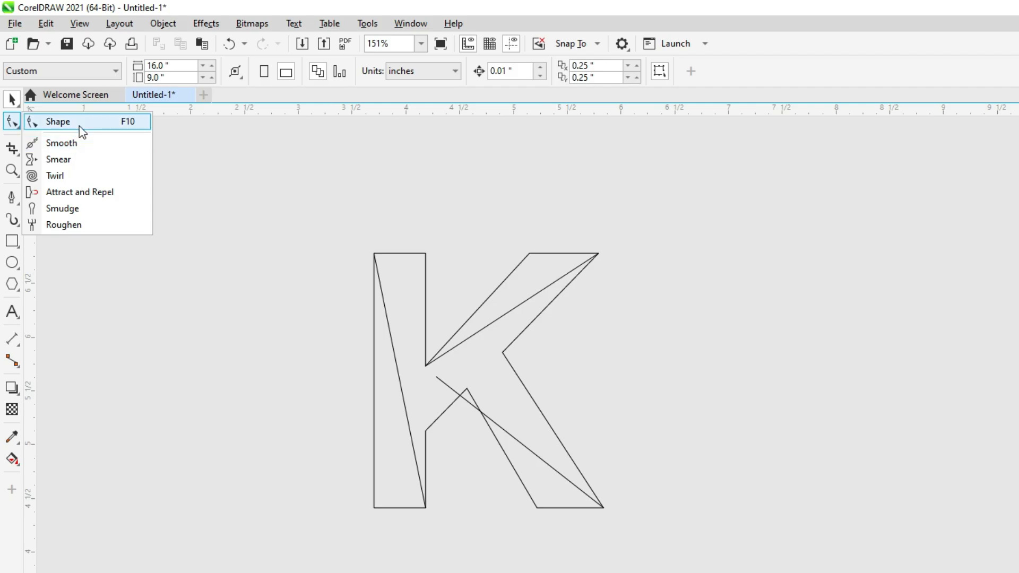
click(80, 124)
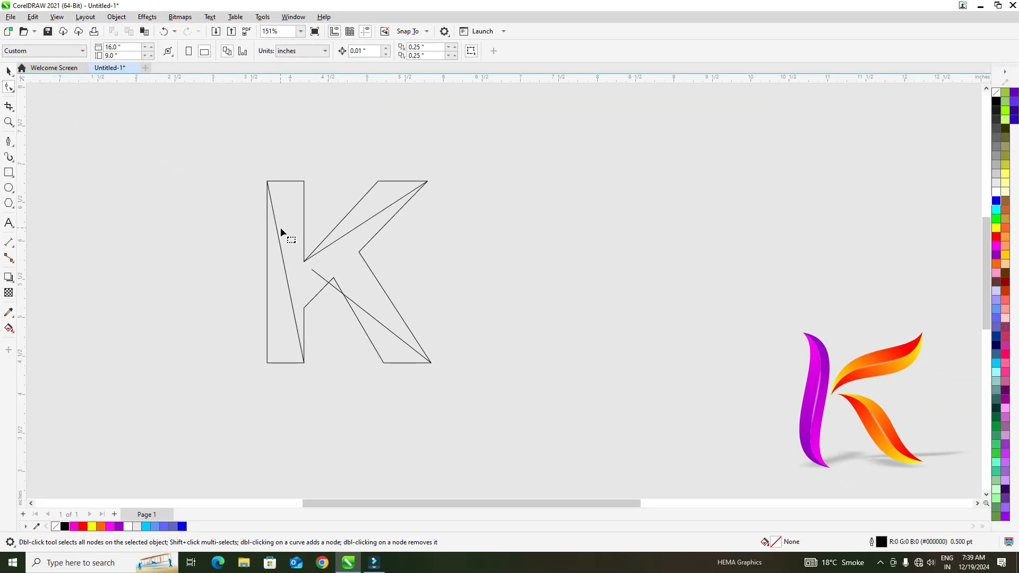
click(276, 230)
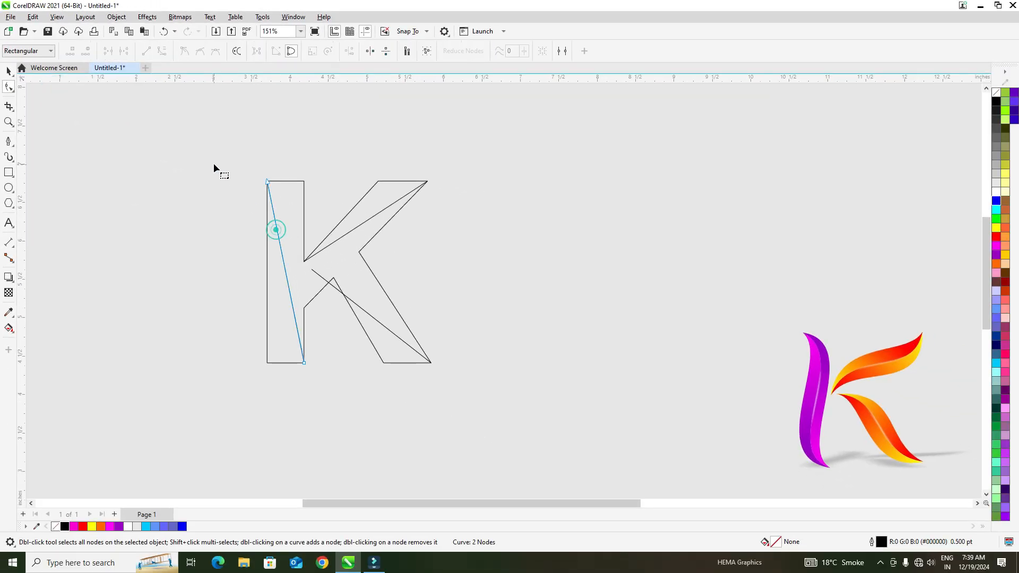
drag(263, 196, 336, 389)
click(162, 51)
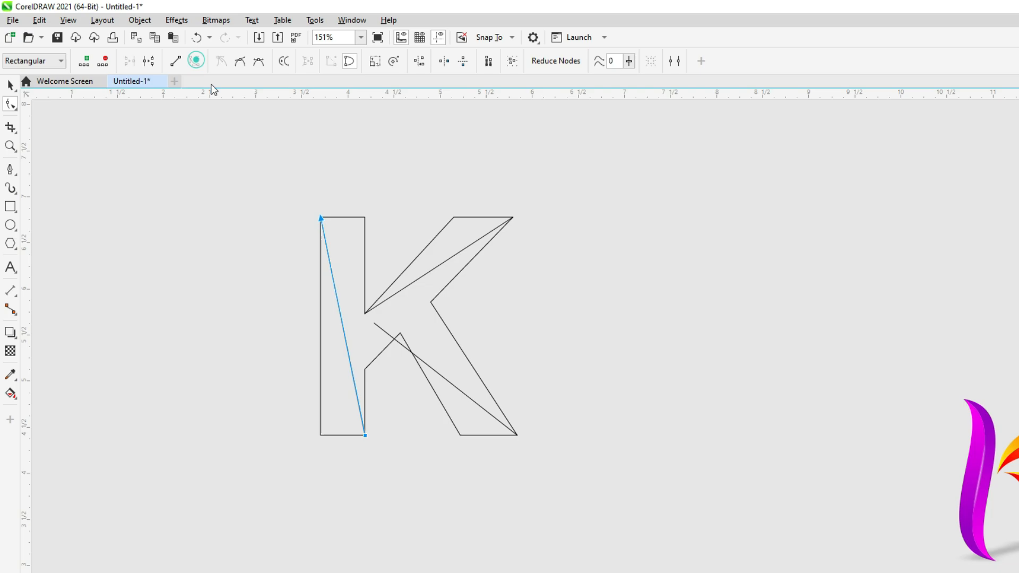
Step: Convert the segments of the upper arm's and lower leg's diagonal paths to curves
click(432, 269)
drag(339, 175, 566, 382)
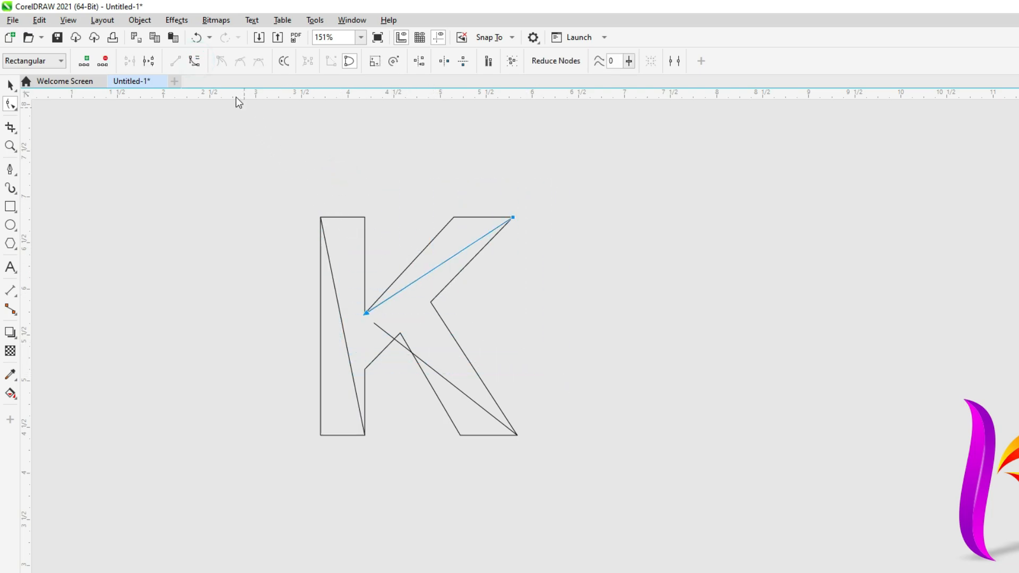
click(195, 61)
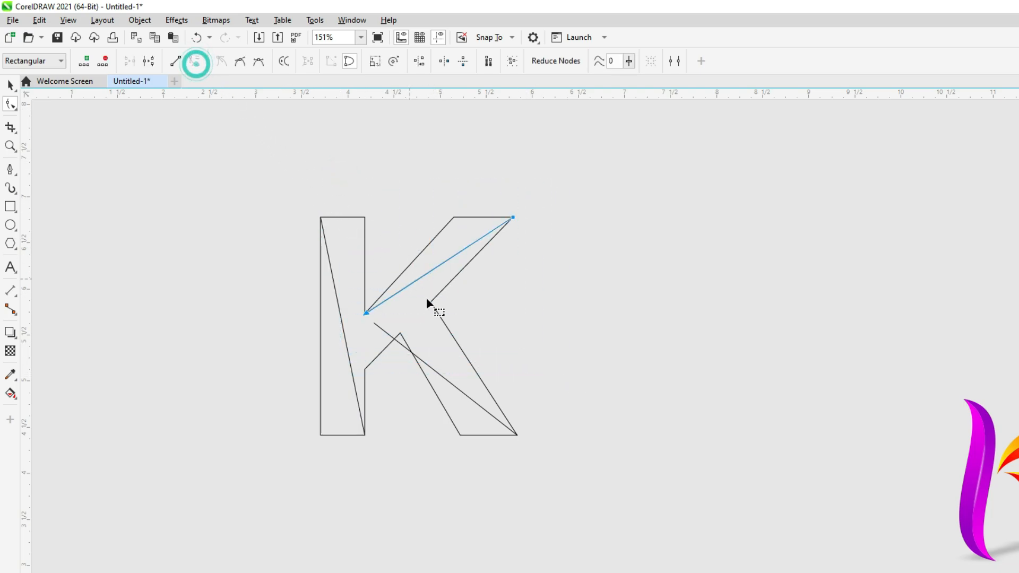
click(478, 405)
drag(567, 475, 285, 289)
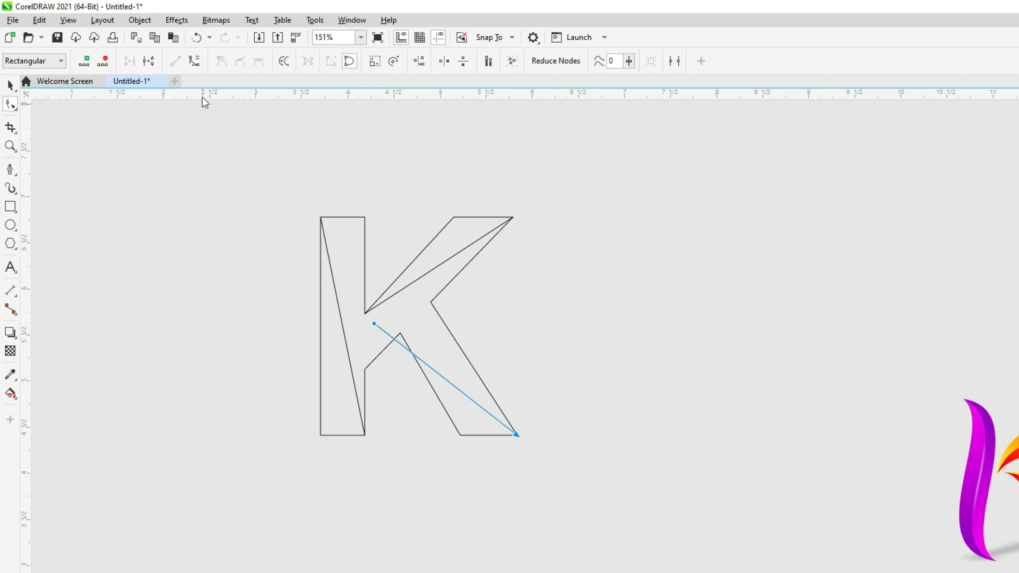
click(195, 61)
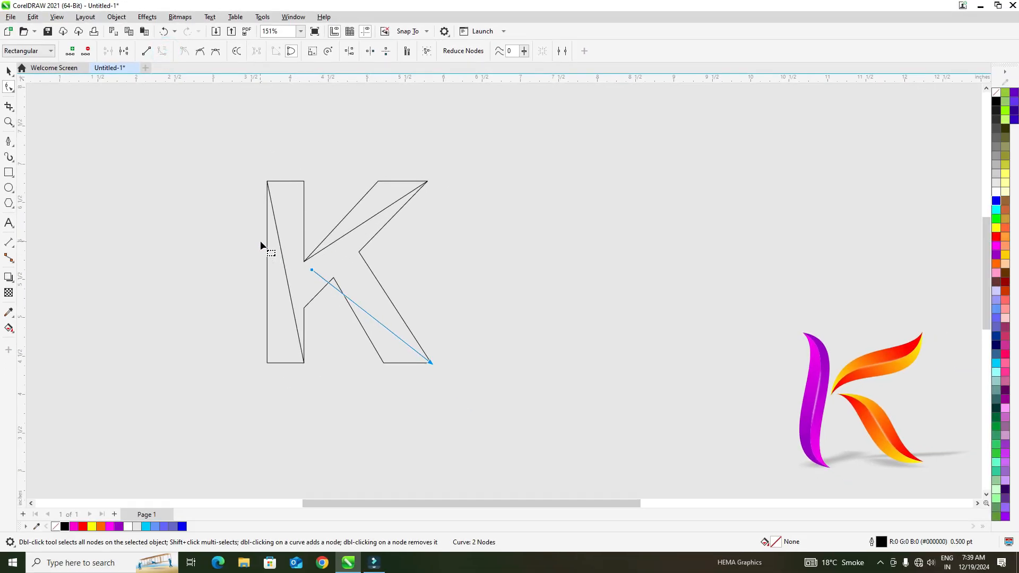
Step: Bend the lower leg's path into an S-shaped leaf by pulling its curve handles apart along the K's leg
click(260, 242)
drag(355, 303, 380, 243)
drag(390, 332, 371, 342)
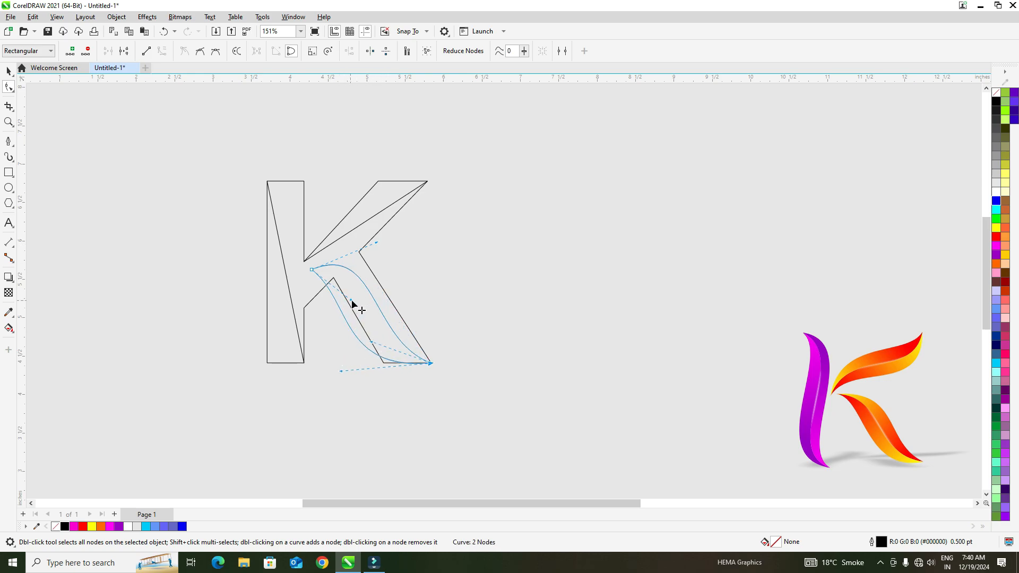
drag(352, 301, 368, 274)
drag(373, 344, 392, 336)
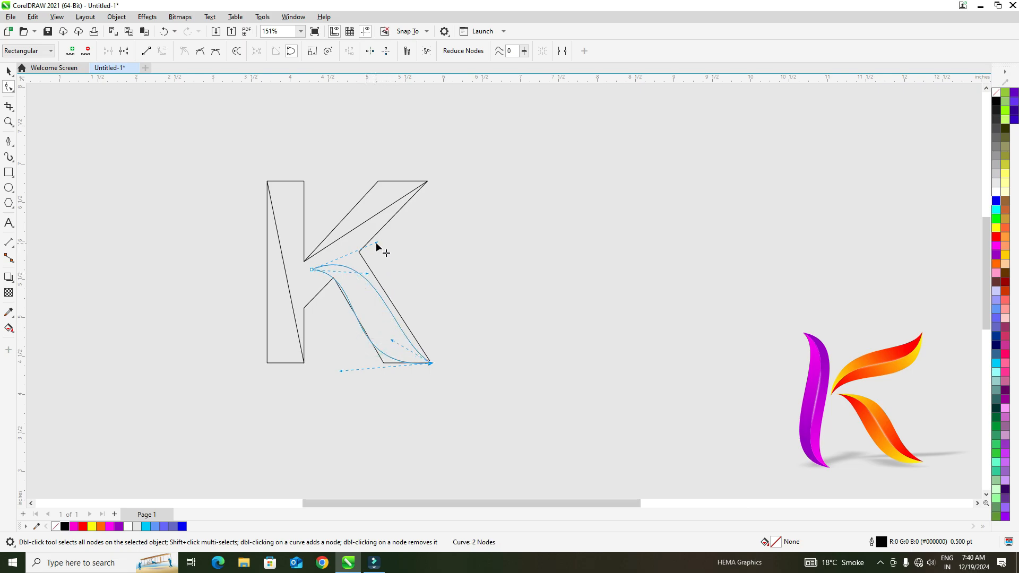
Step: Refine the leg leaf's handles so its upper edge bulges toward the K's outer edge and its lower edge follows the inner one
drag(376, 242, 400, 249)
drag(341, 371, 350, 372)
drag(392, 342, 373, 335)
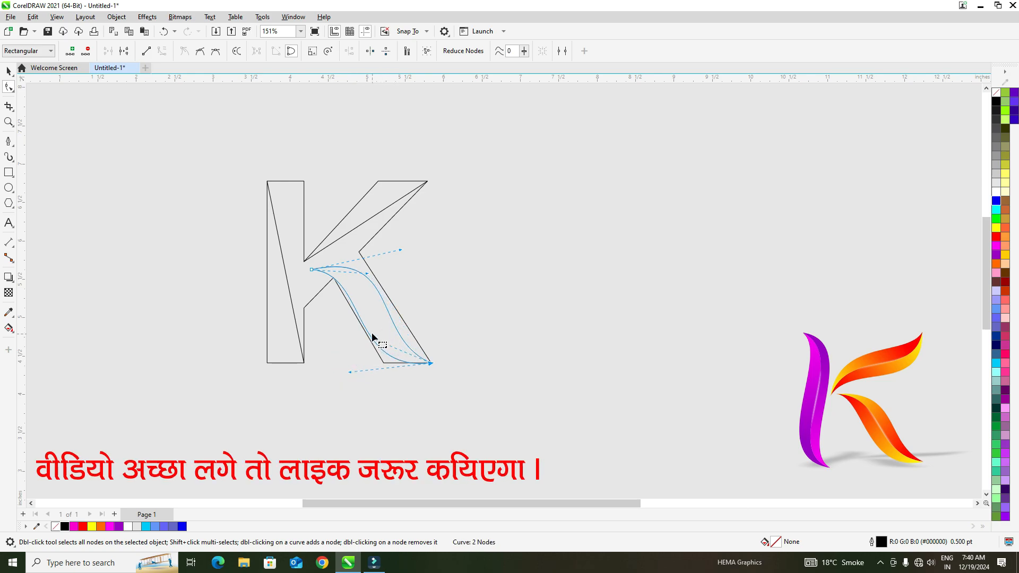
drag(400, 251, 403, 250)
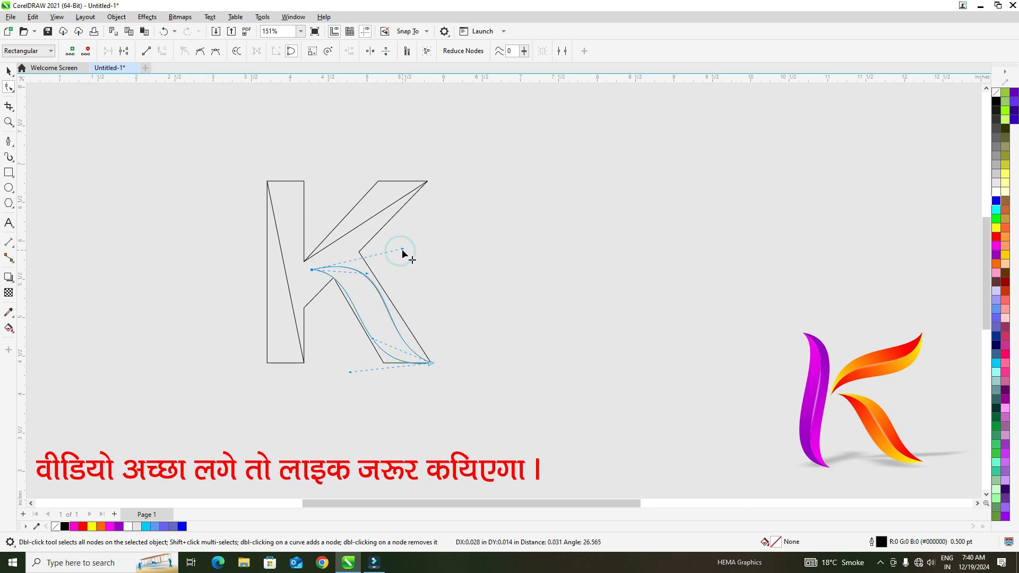
drag(353, 374, 347, 373)
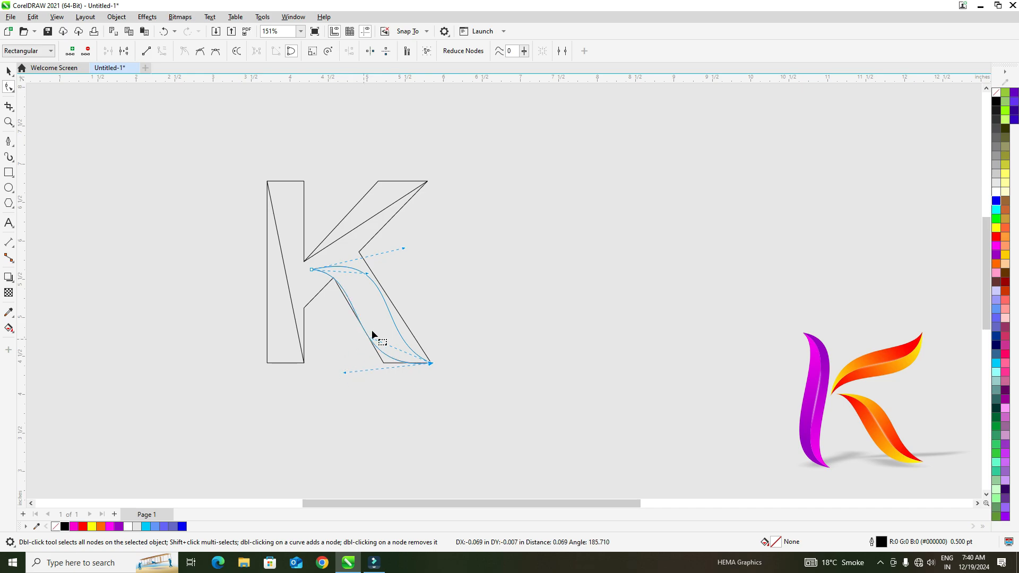
drag(404, 248, 404, 246)
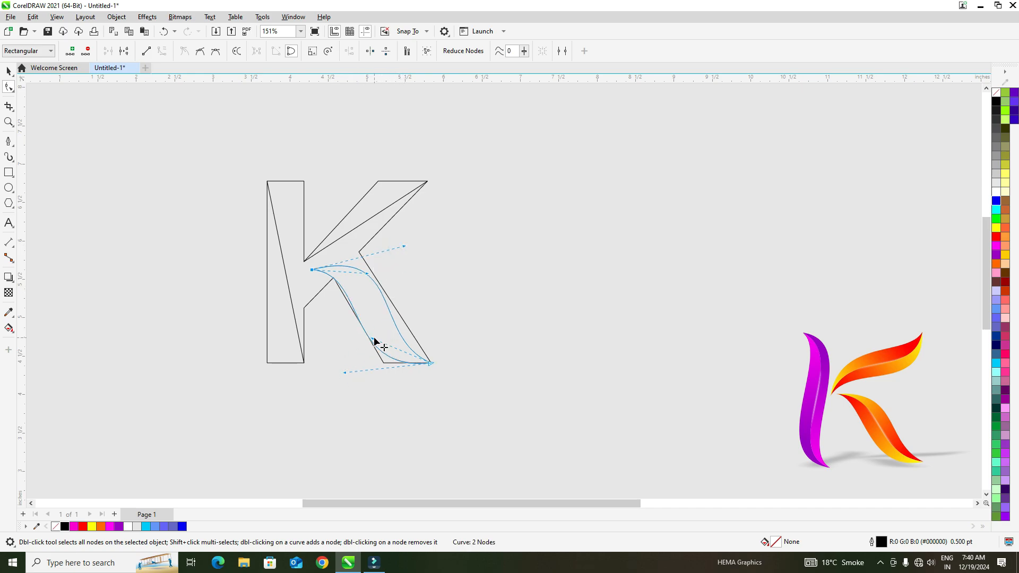
drag(374, 338, 380, 335)
Step: Bend the upper arm's path into a curved leaf by pulling its handles so both edges sweep upward toward the arm's tip
click(345, 236)
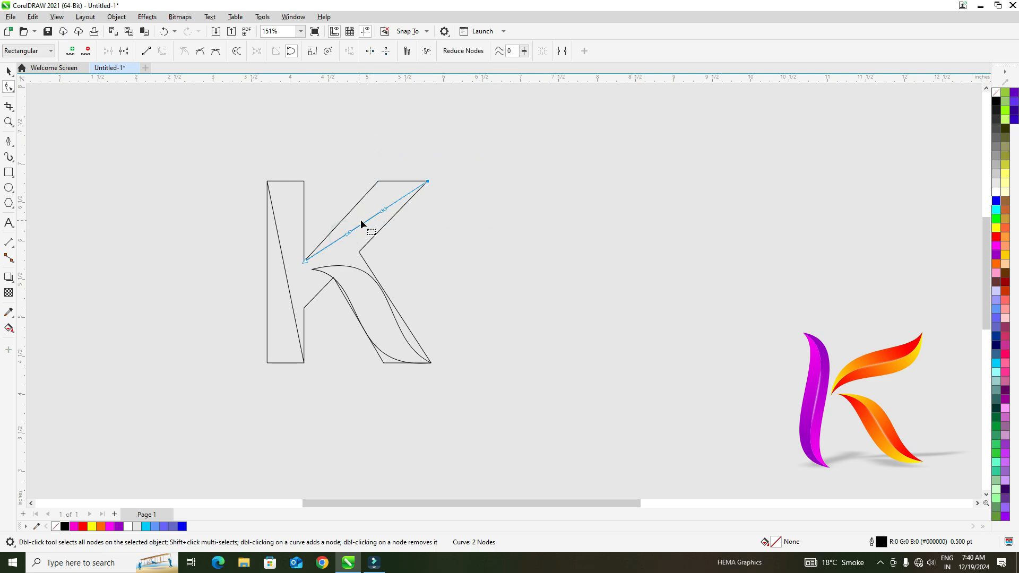
drag(385, 211, 349, 200)
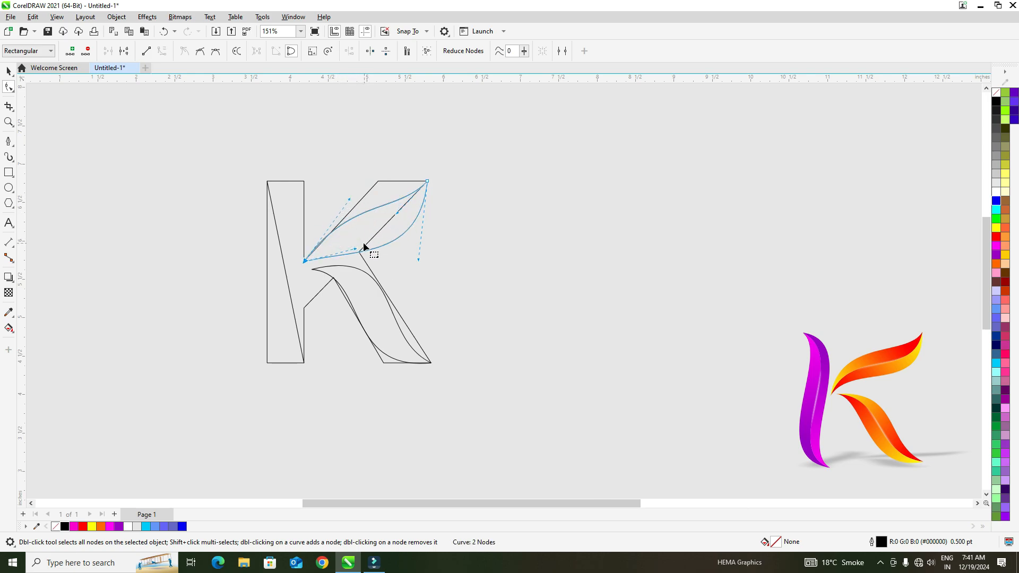
drag(353, 248, 338, 179)
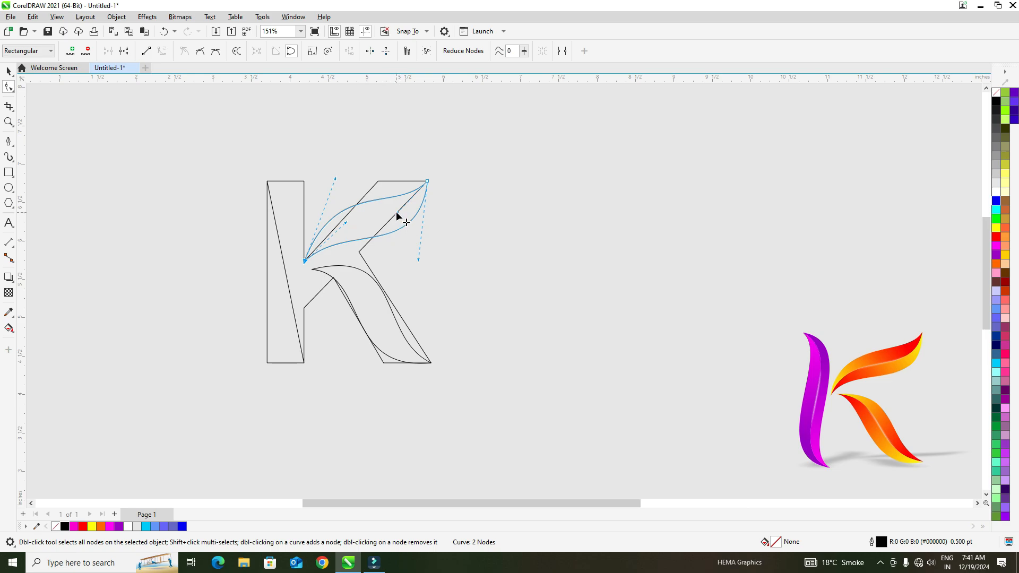
click(397, 215)
drag(398, 224, 398, 221)
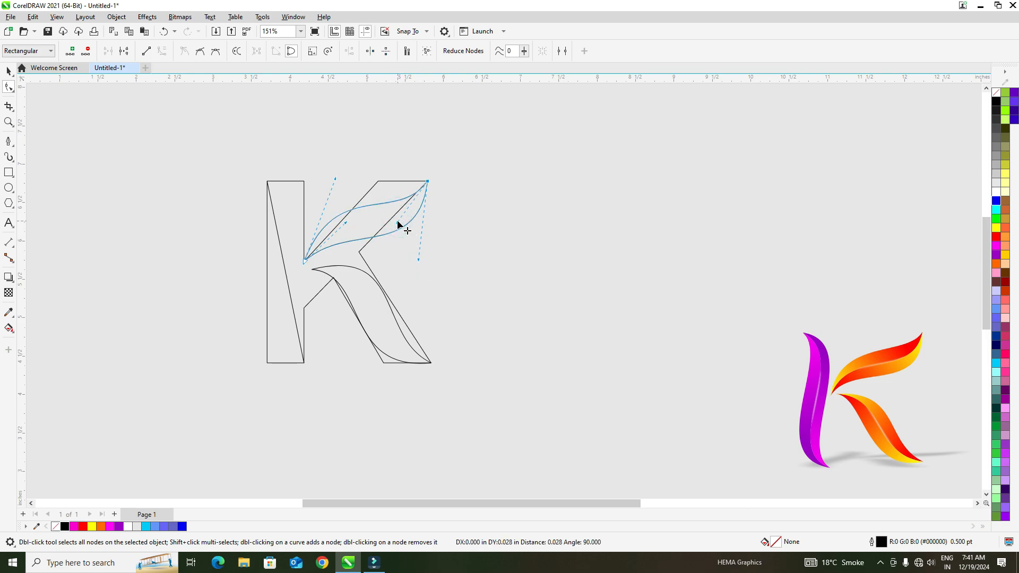
drag(336, 180, 335, 178)
Step: Bend the stem's diagonal path into an S-shaped leaf by pulling its upper handles outward and its lower handles toward the stem's outer edge
click(277, 226)
drag(242, 153, 329, 218)
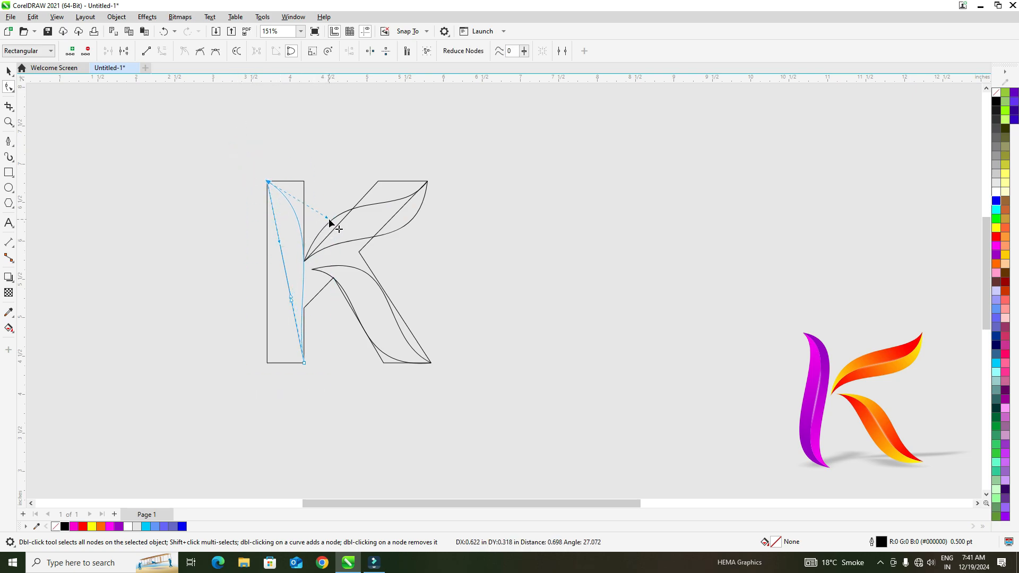
drag(283, 245, 291, 239)
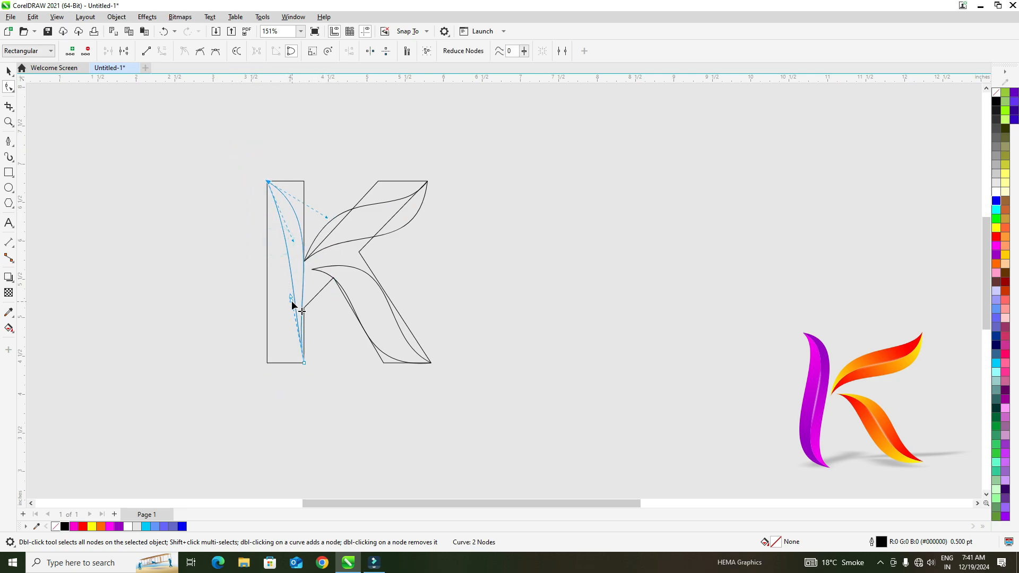
drag(292, 301, 266, 312)
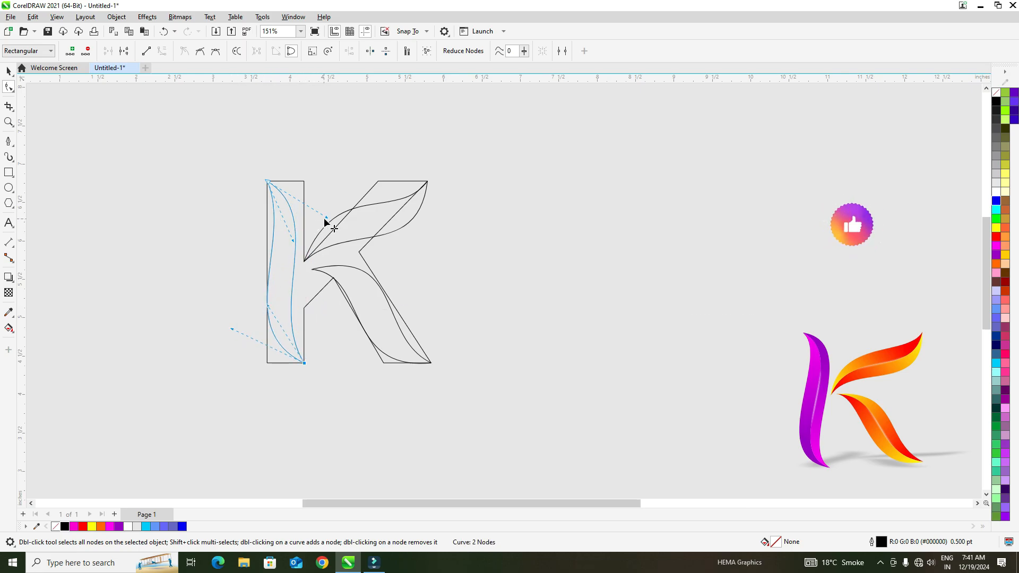
Step: Fine-tune the stem leaf's upper and lower handles so its curves follow the K's stem, undoing the last handle tweak
drag(327, 217, 344, 213)
drag(294, 241, 298, 239)
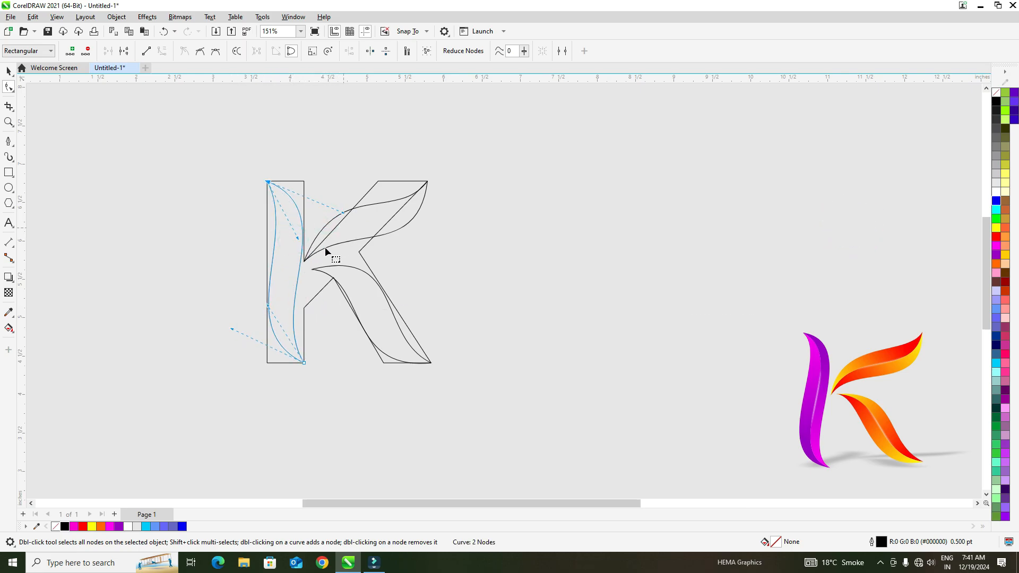
drag(345, 211, 345, 202)
drag(232, 329, 225, 331)
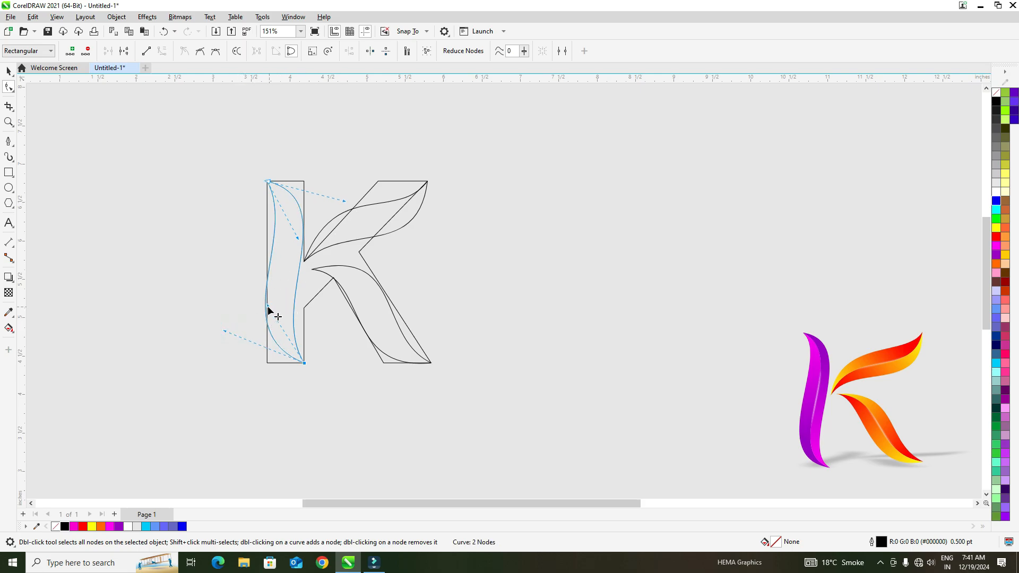
drag(268, 306, 266, 310)
drag(345, 201, 350, 202)
drag(297, 239, 304, 221)
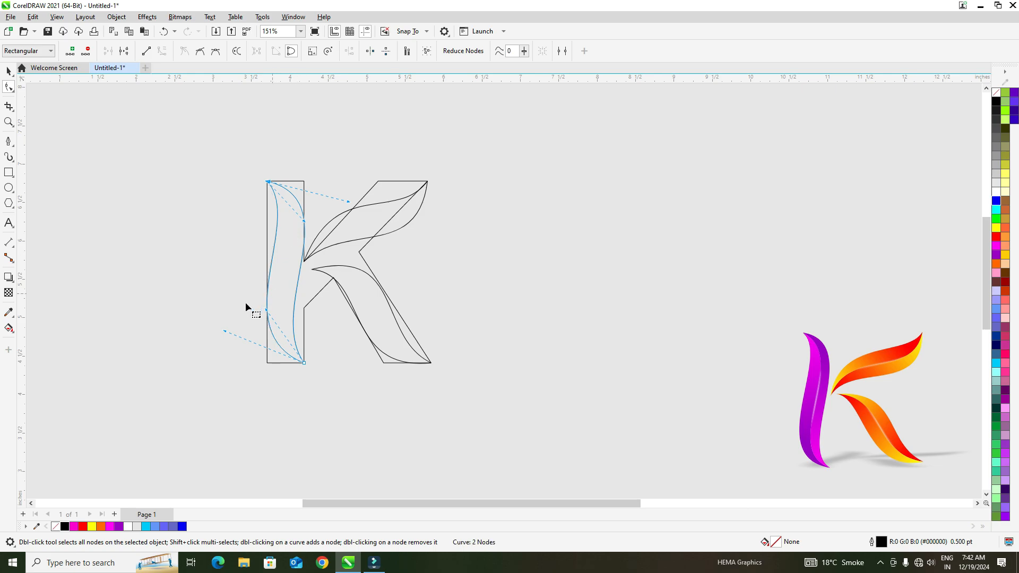
mouse_move(267, 313)
mouse_down()
mouse_move(238, 291)
mouse_move(270, 312)
mouse_up()
key(ctrl+z)
Step: Unlock the K guide outline, move it clear of the three leaves and delete it
key(space)
click(73, 193)
click(315, 293)
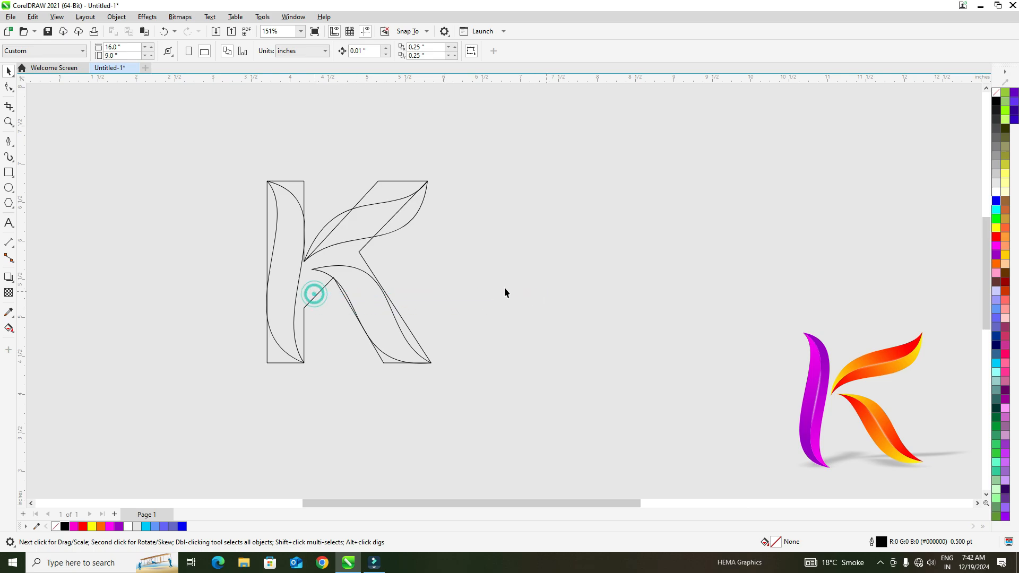
right_click(401, 190)
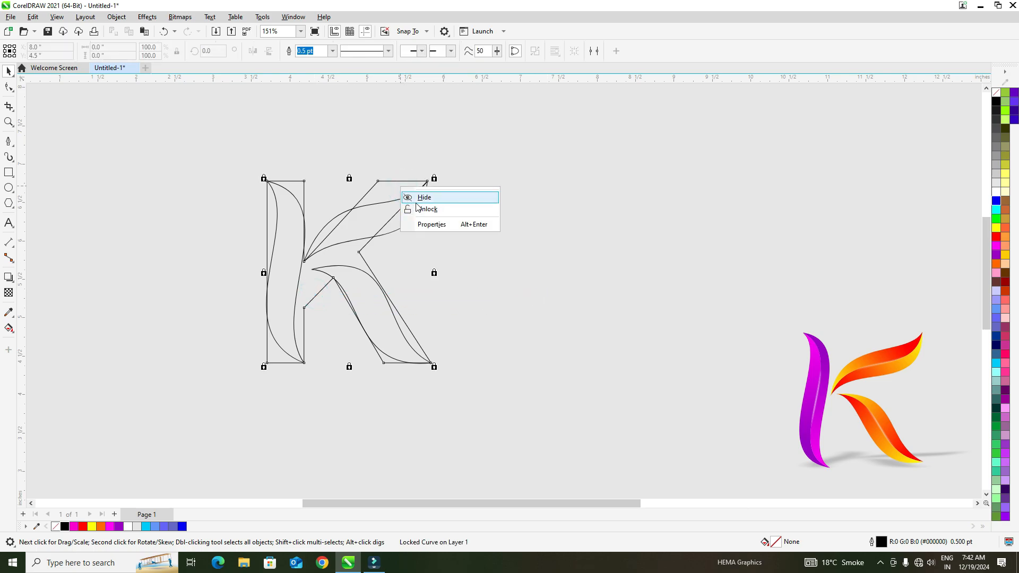
click(460, 177)
click(503, 160)
drag(395, 189, 623, 199)
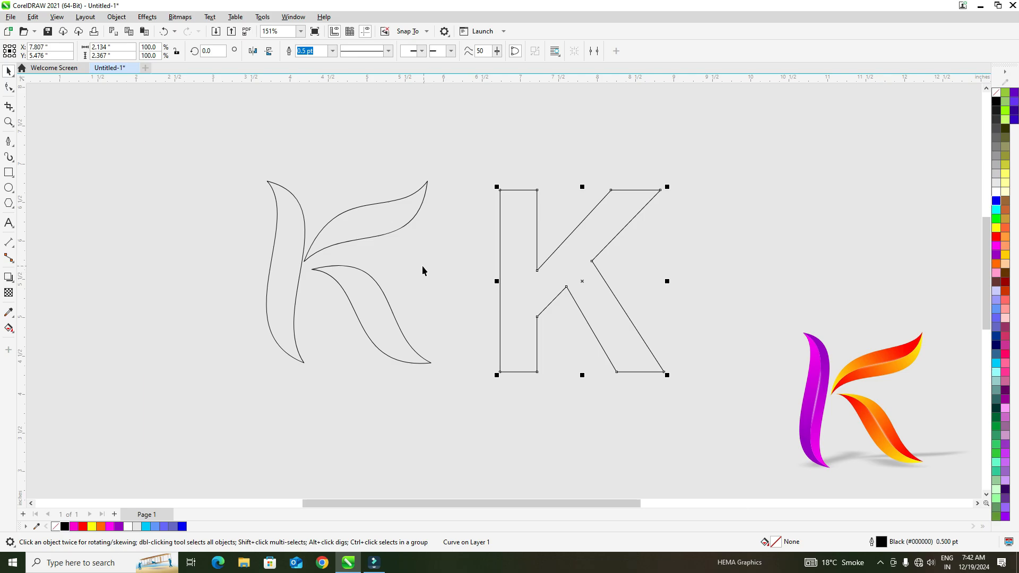
key(Delete)
Step: Reshape the stem leaf with the Shape tool so its lower part bulges further outward and its upper inner curve shifts slightly inward
click(289, 260)
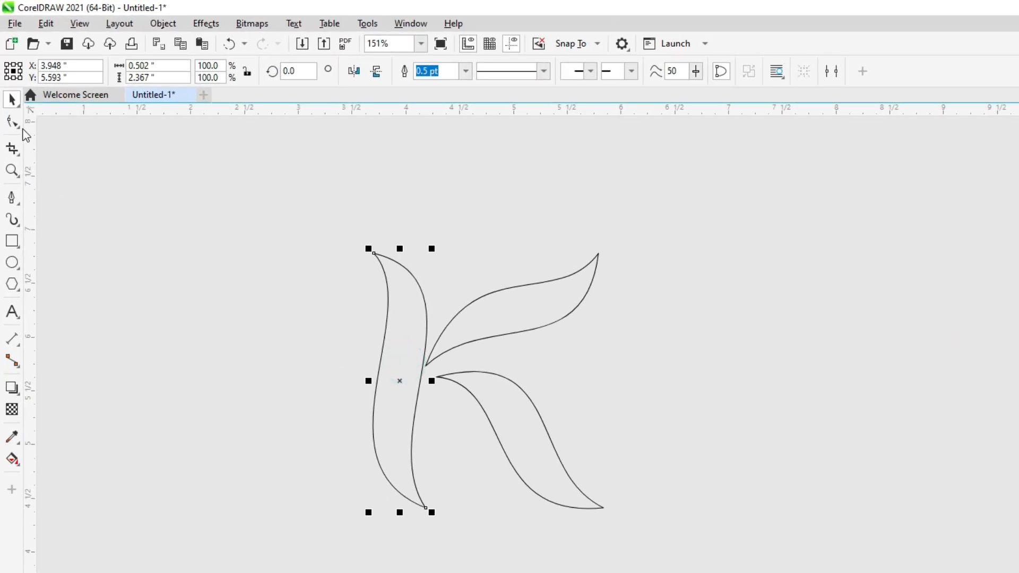
click(19, 128)
click(66, 125)
drag(273, 392, 438, 522)
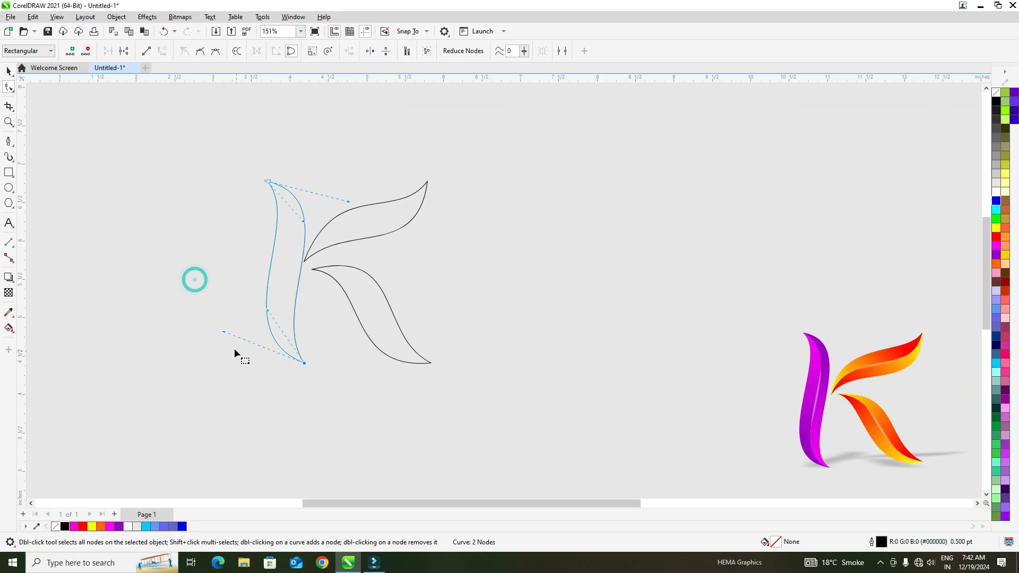
drag(225, 333, 217, 344)
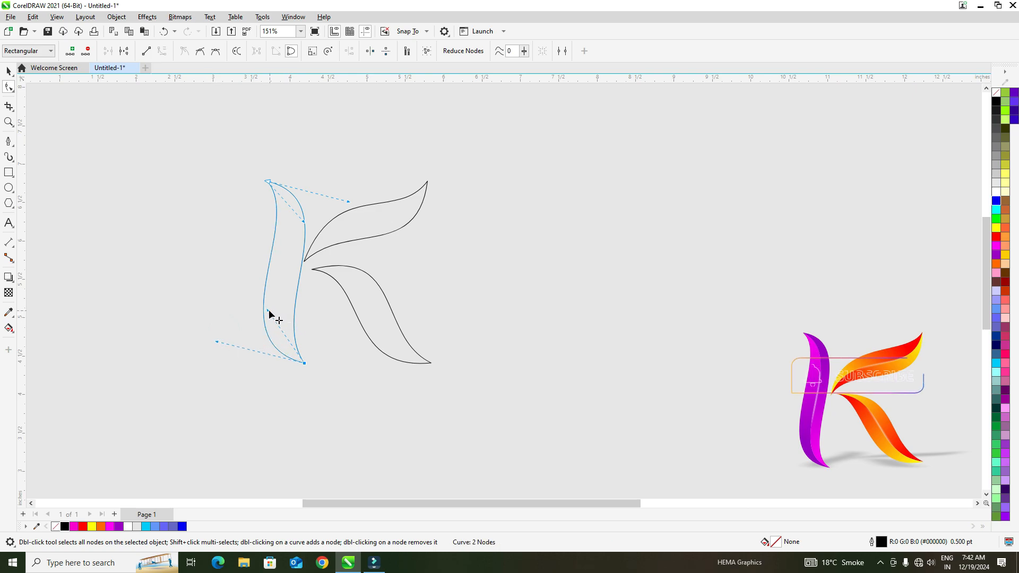
drag(268, 310, 265, 312)
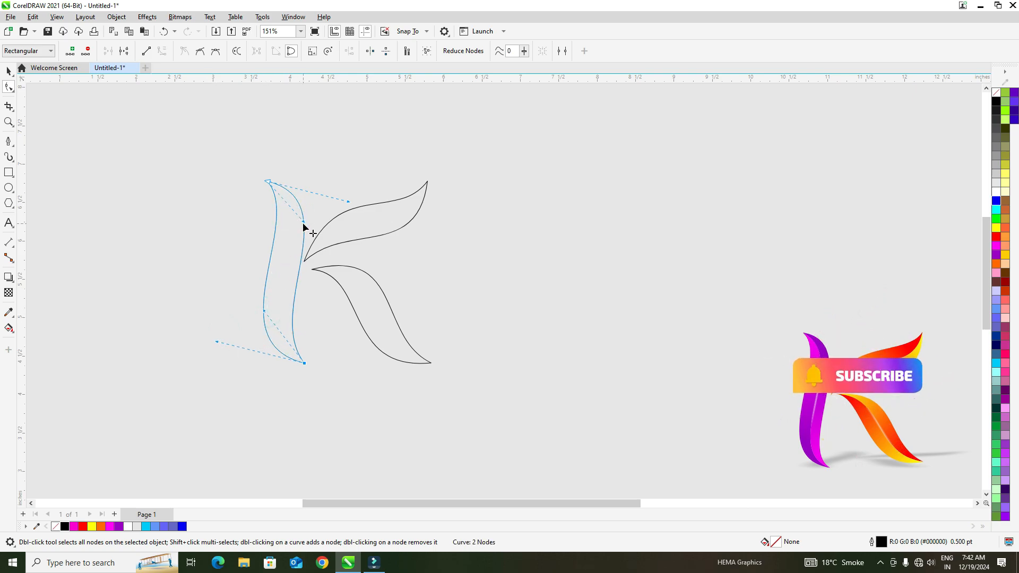
drag(303, 221, 308, 218)
click(8, 71)
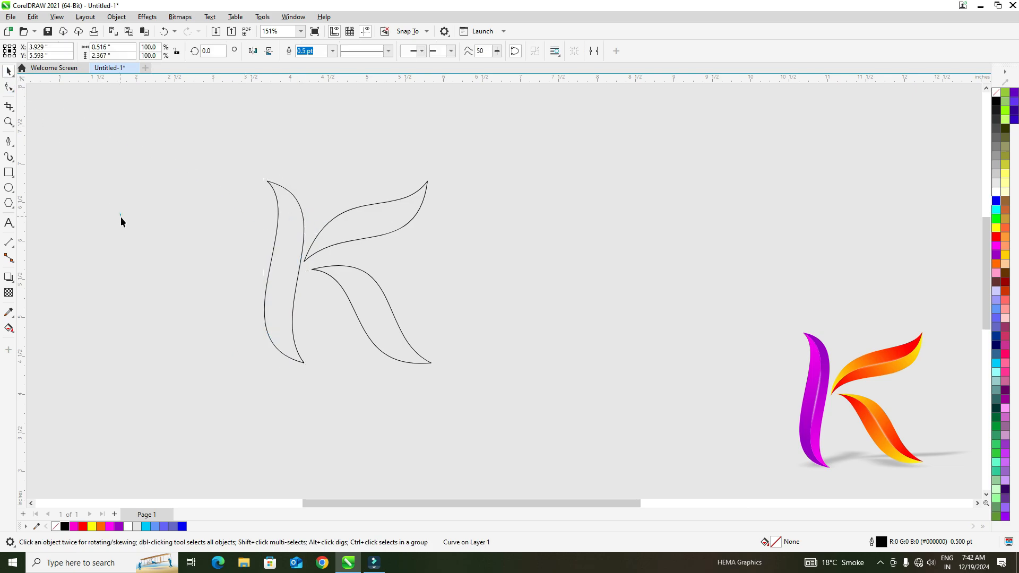
Step: Scale all three leaves together to about 152% from their centre and move them slightly down toward the middle of the page
click(119, 213)
drag(182, 133, 460, 426)
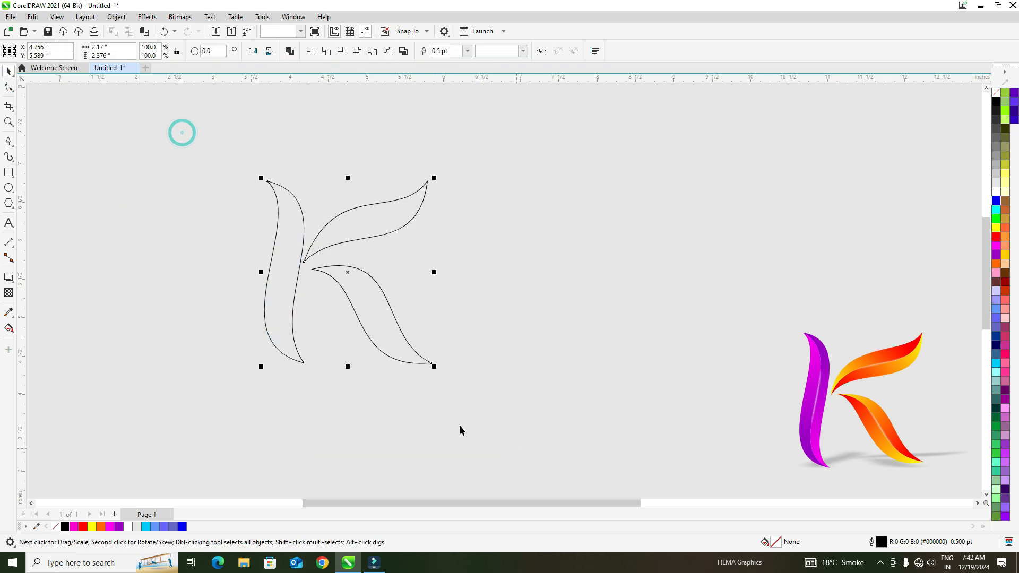
drag(434, 368, 479, 415)
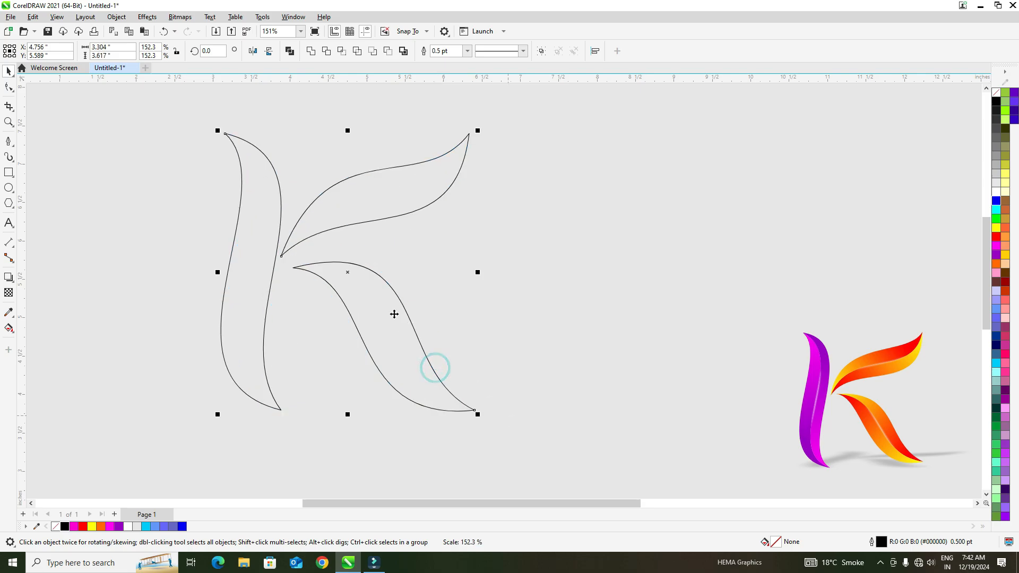
drag(381, 309, 445, 329)
click(231, 218)
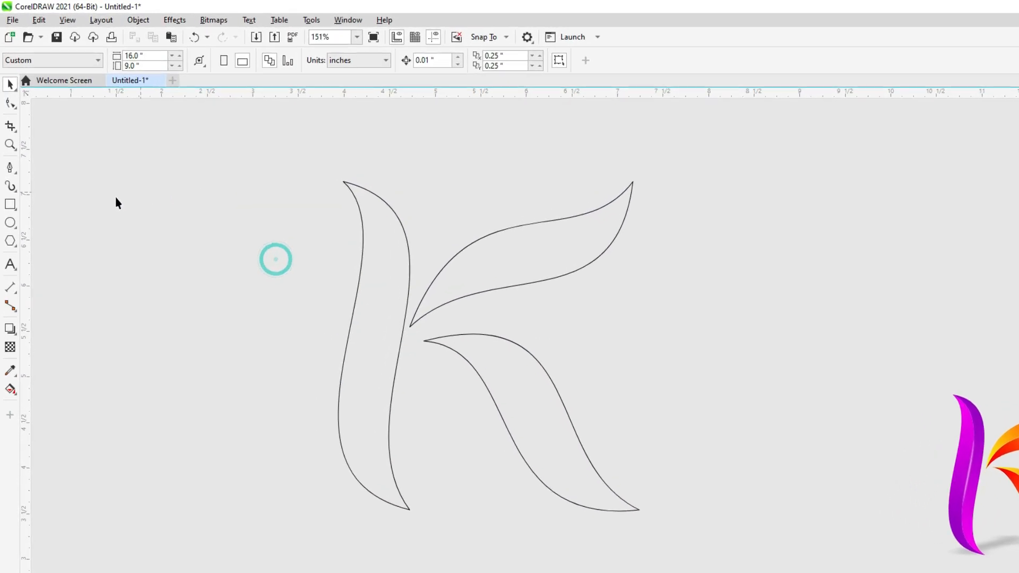
Step: Start a Pen path beyond the stem leaf's upper tip, run it through both stem tips and route it back up beside the stem
click(11, 142)
click(20, 204)
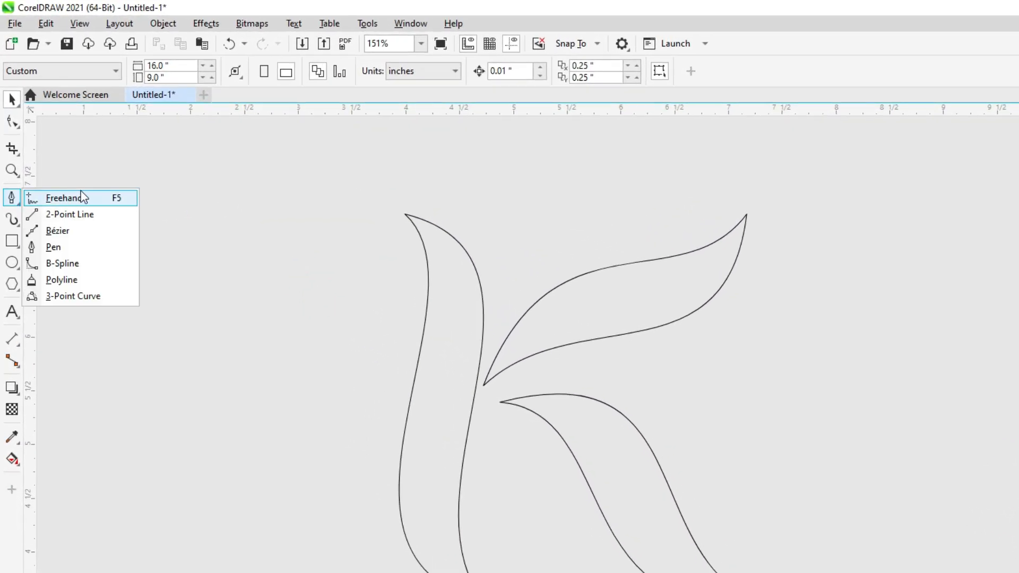
click(78, 246)
click(316, 172)
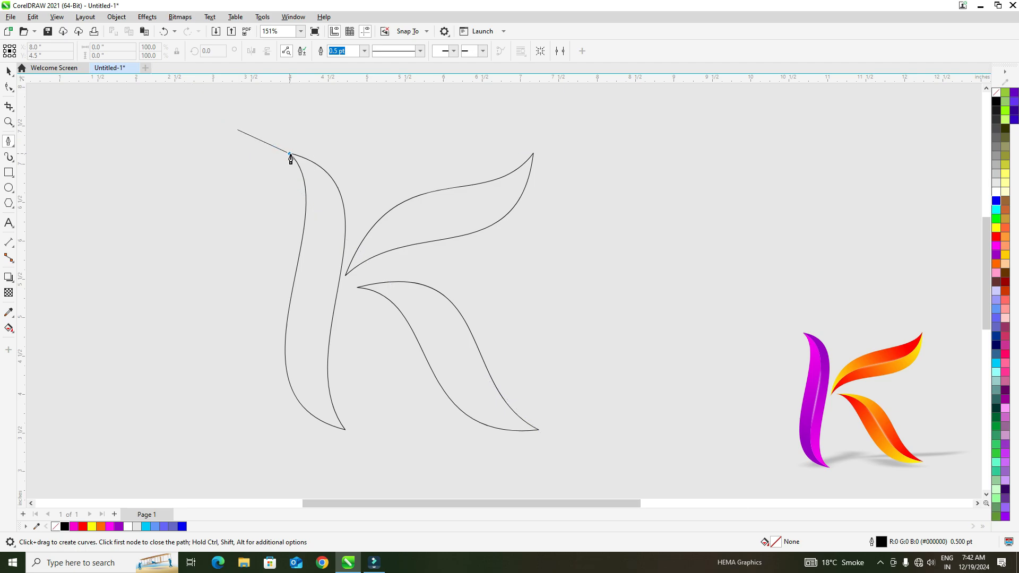
click(386, 205)
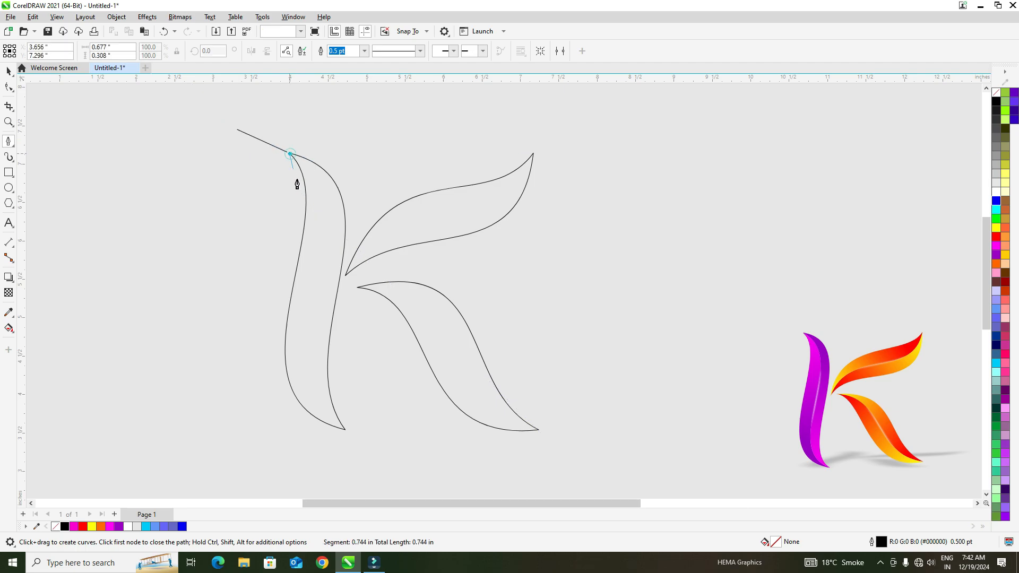
click(345, 430)
click(375, 420)
click(348, 317)
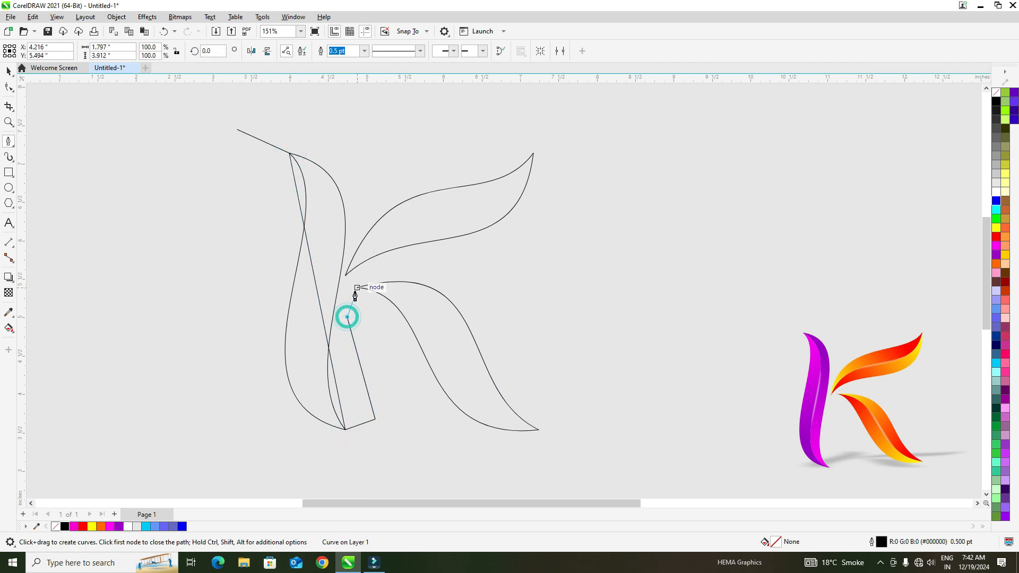
Step: Continue the Pen path through both tips of the leg leaf and up outside the letter to beyond the arm's outer tip
click(357, 288)
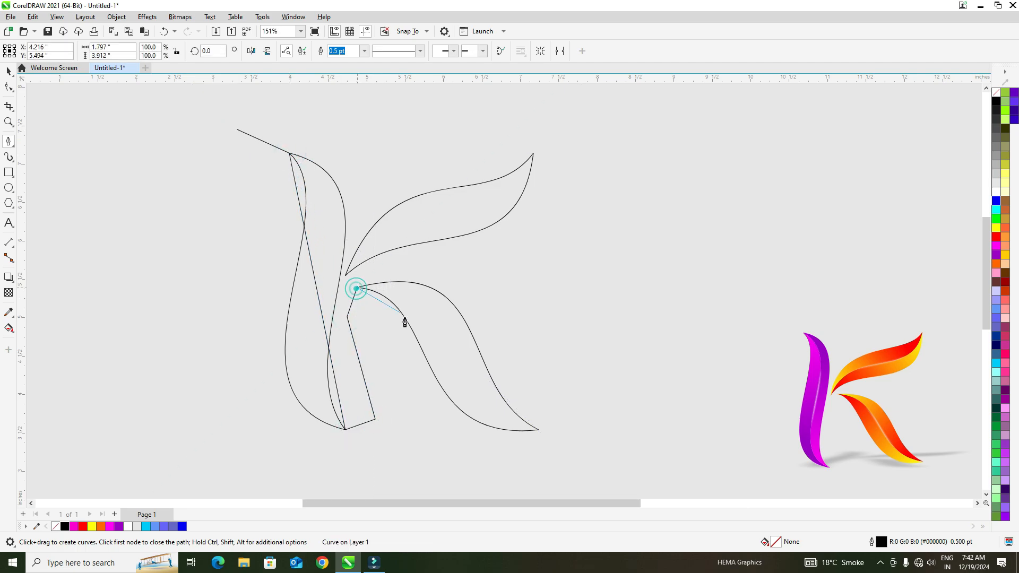
click(538, 430)
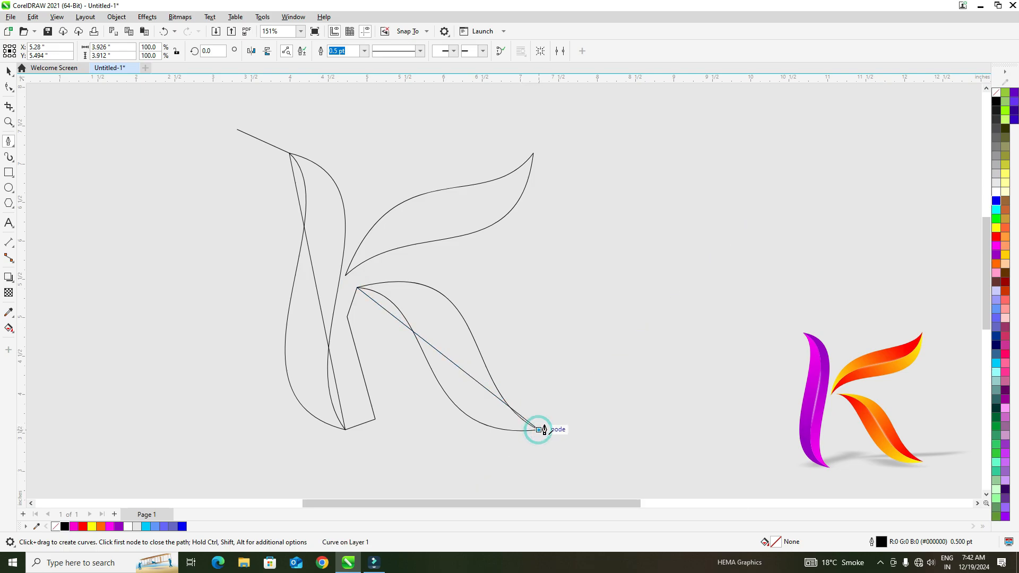
click(587, 357)
click(556, 248)
click(575, 146)
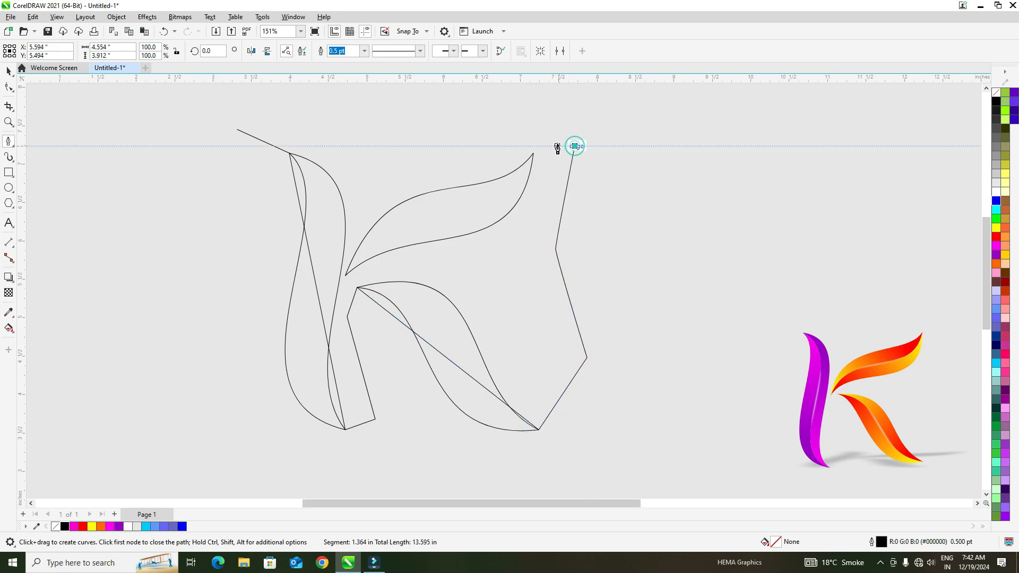
Step: Run the Pen path across the arm leaf from its outer to its inner tip and end it open between the arm and leg
click(533, 154)
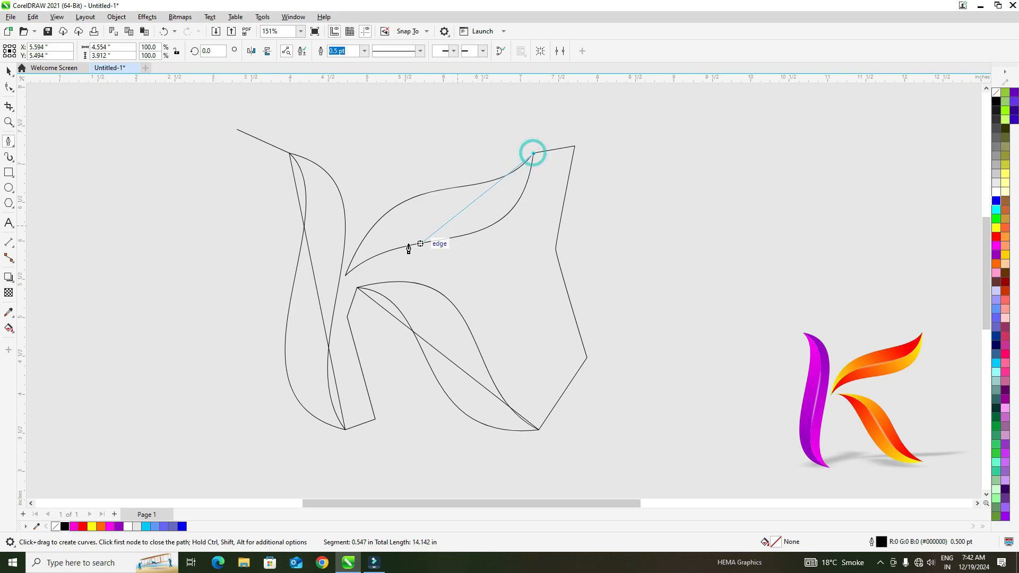
click(346, 275)
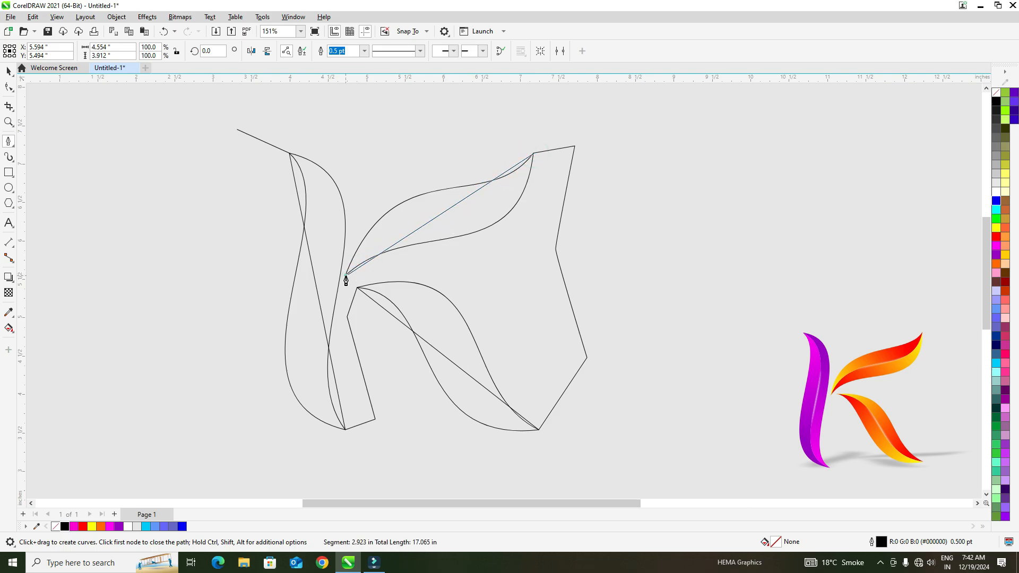
click(418, 264)
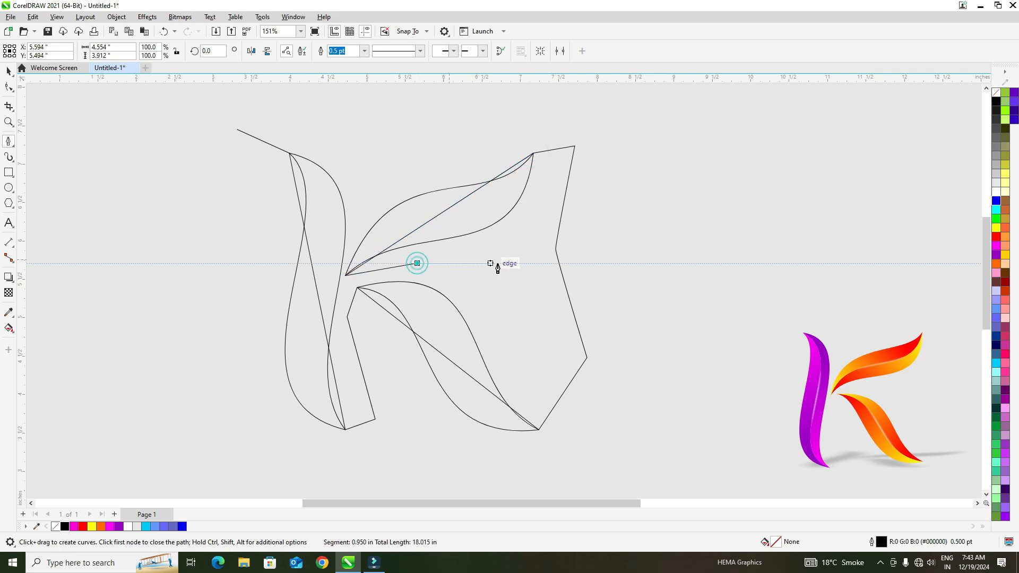
double_click(498, 262)
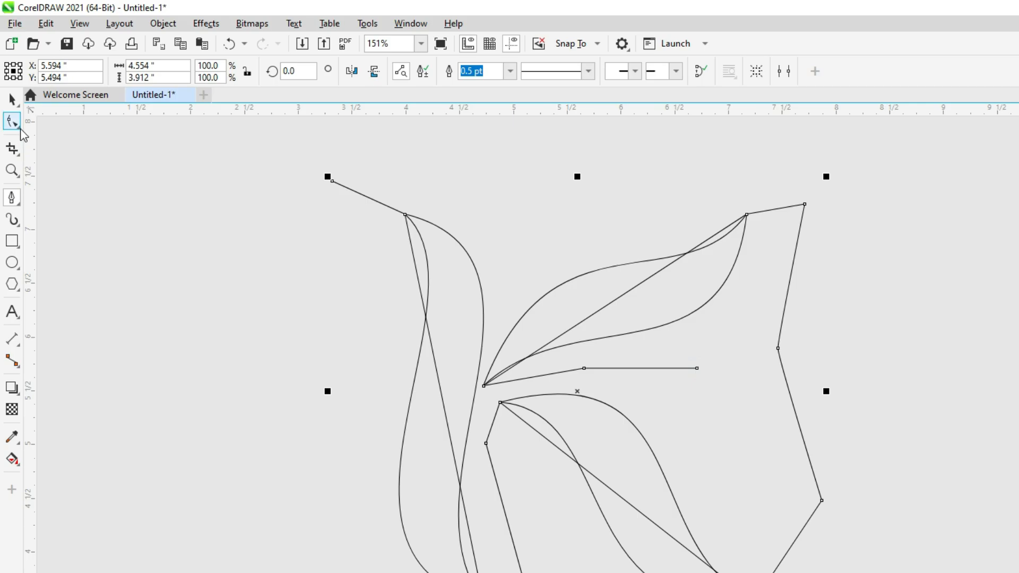
Step: Convert the Pen path's segment across the stem leaf to a curve with the Shape tool
click(20, 128)
click(70, 120)
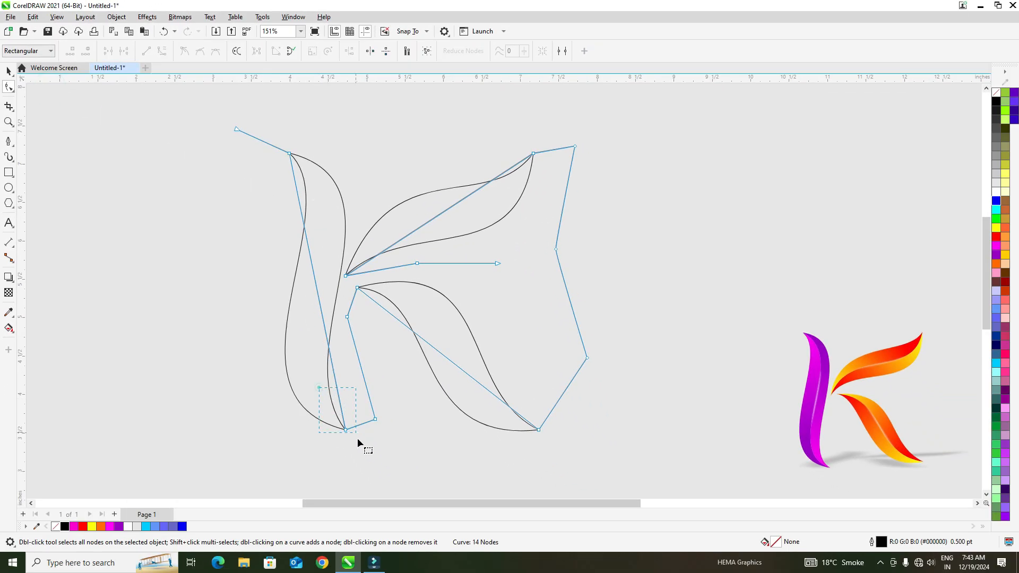
drag(358, 440, 356, 434)
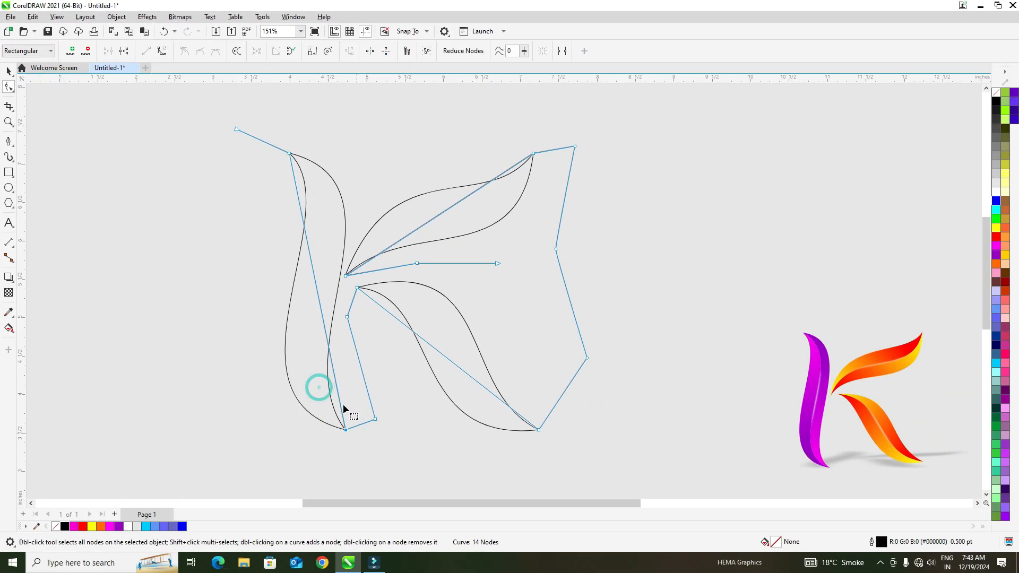
click(162, 51)
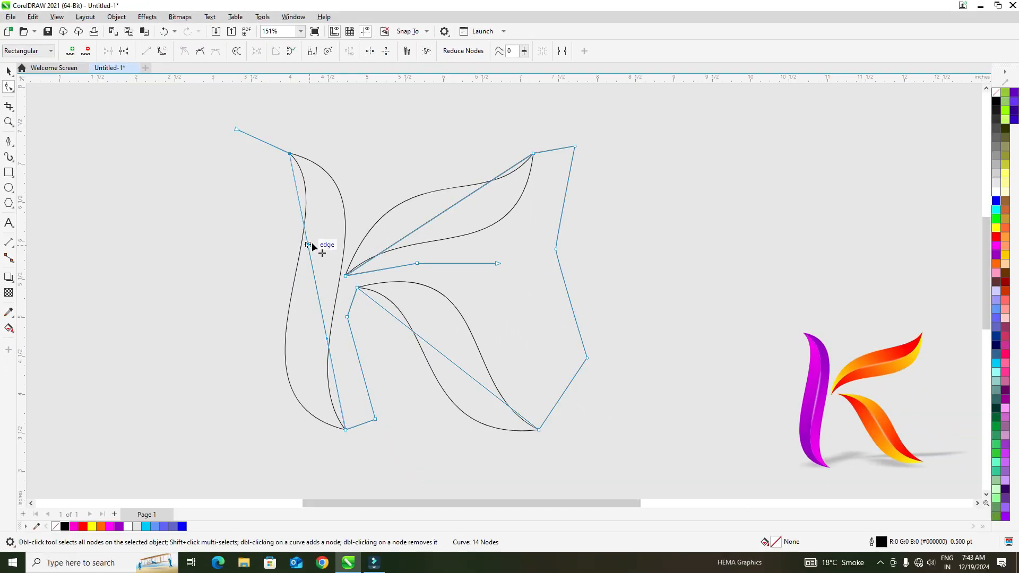
Step: Bend the Pen path's stem segment into an S-curve running midway between the stem leaf's two edges
drag(311, 244, 357, 216)
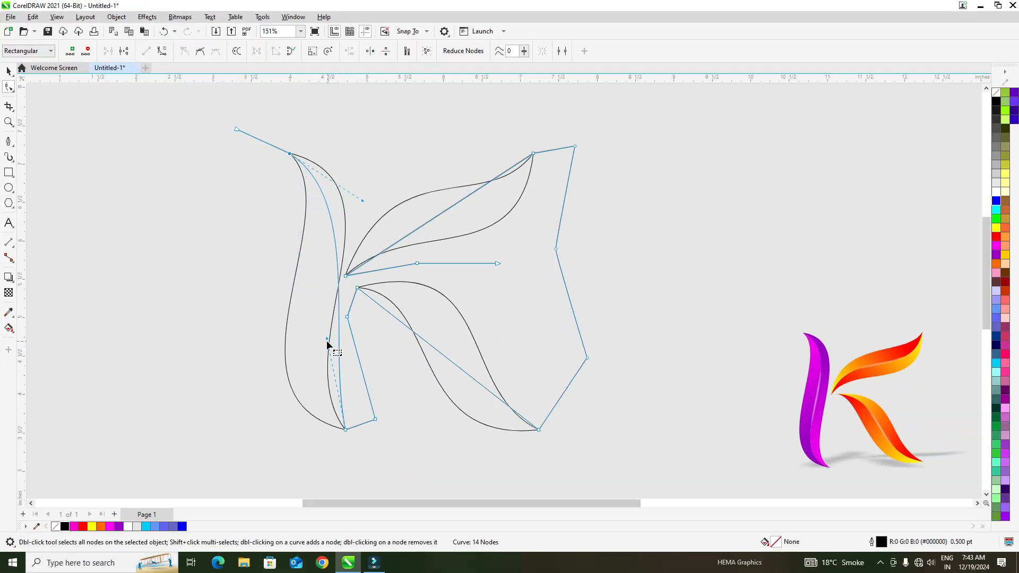
drag(326, 339, 247, 358)
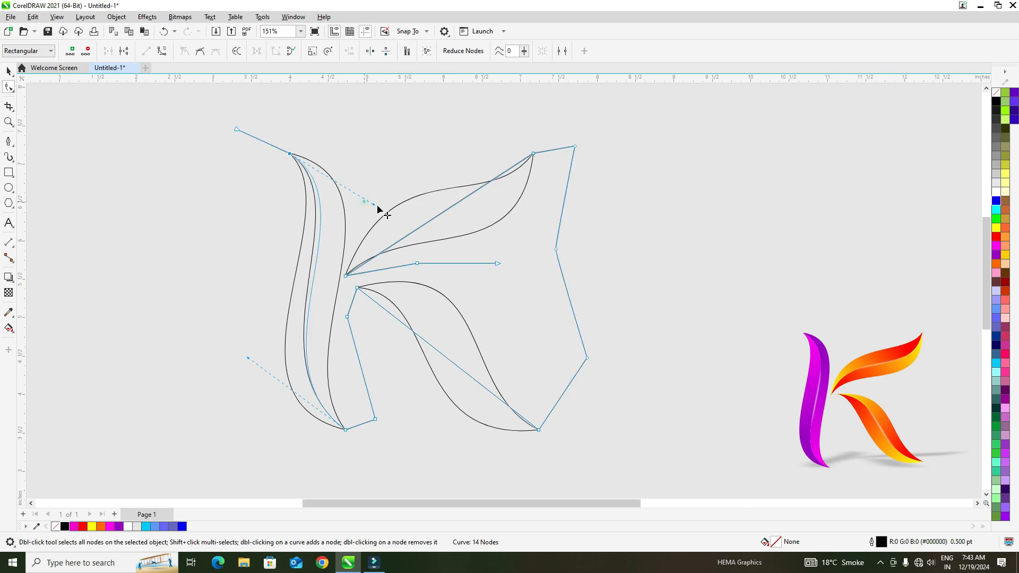
drag(378, 207, 391, 209)
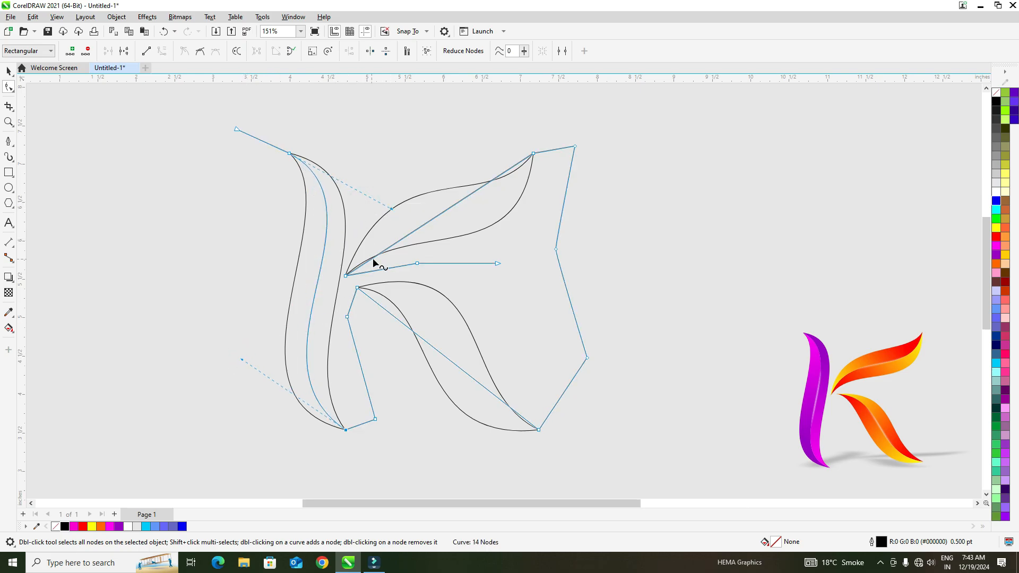
Step: Convert the path segment across the arm leaf to a curve and bend it along the middle of the arm
click(163, 51)
drag(471, 194, 410, 179)
drag(494, 243, 493, 254)
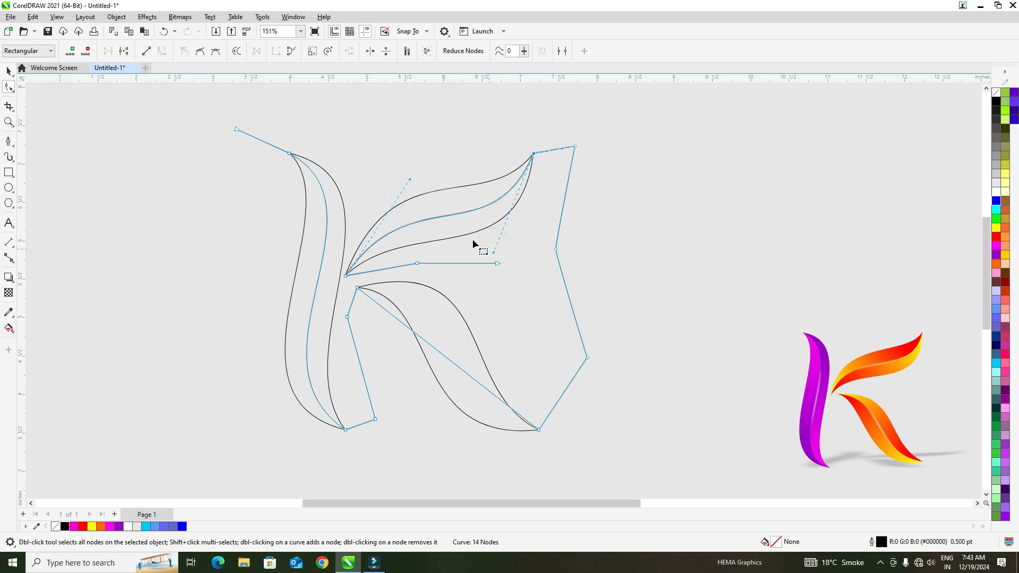
drag(410, 181, 413, 172)
Step: Convert the path segment across the leg leaf to a curve and bend it along the middle of the leg
click(474, 379)
click(352, 283)
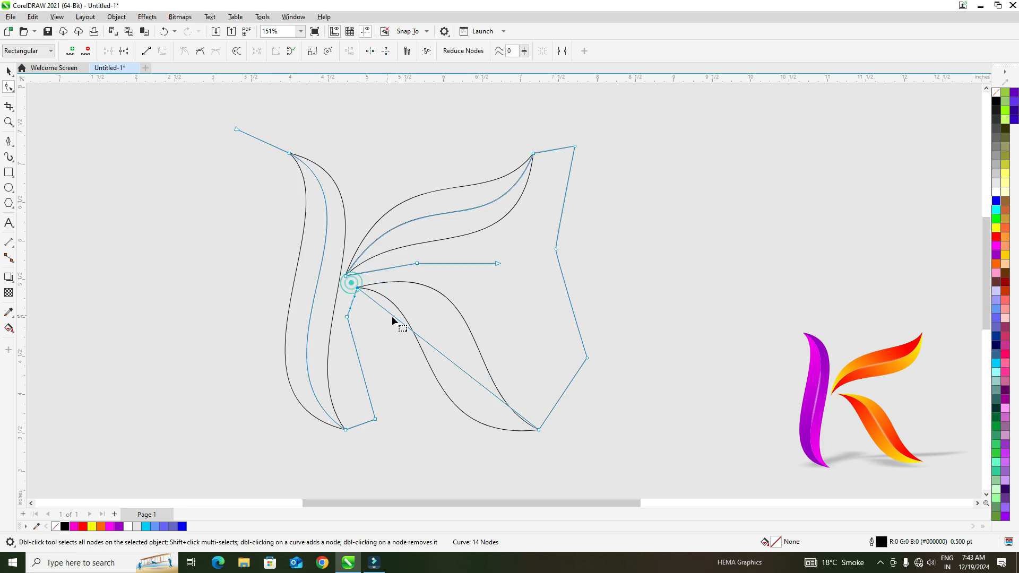
drag(539, 429, 541, 431)
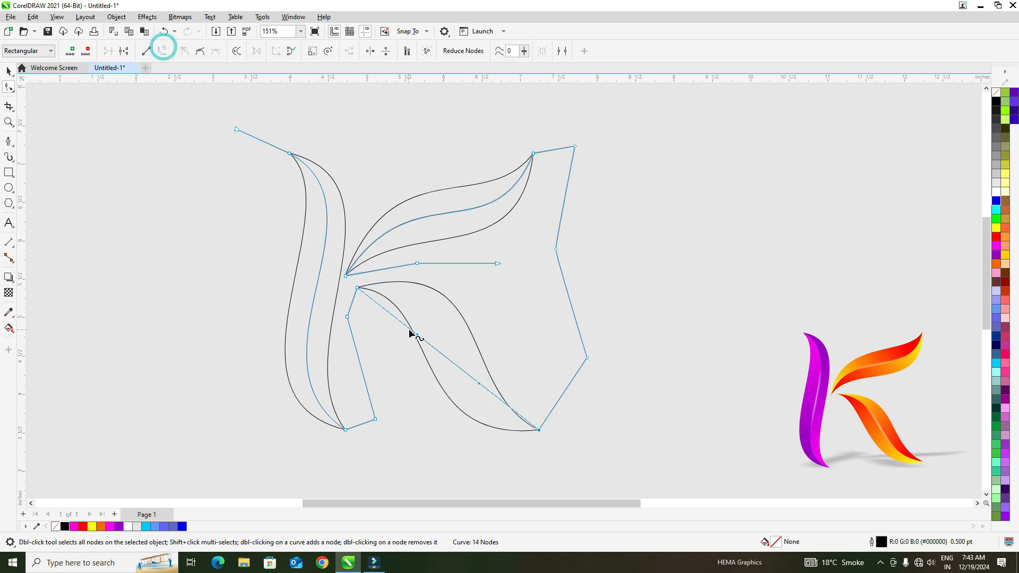
drag(411, 333, 445, 422)
drag(463, 278, 481, 278)
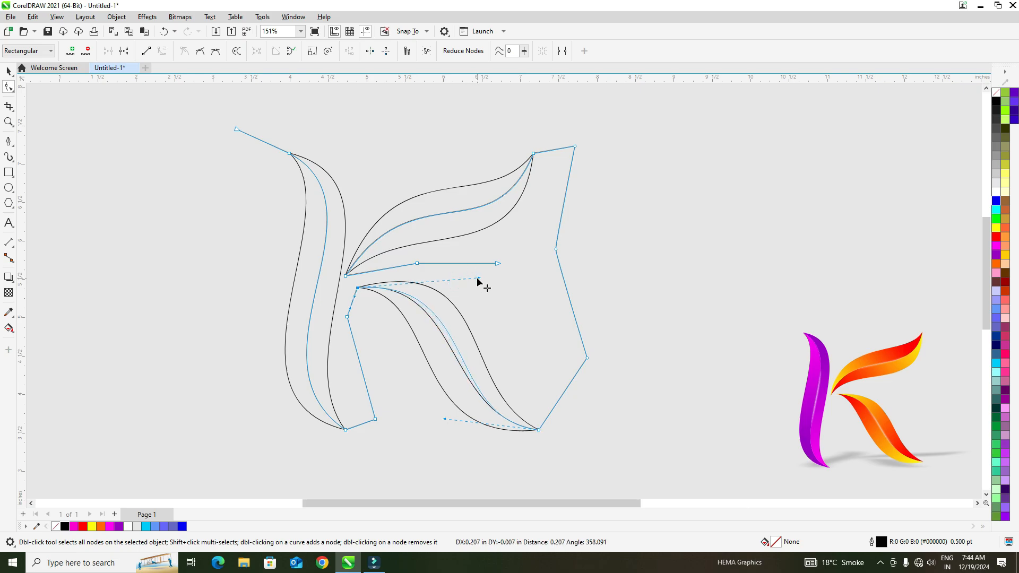
drag(443, 420, 430, 420)
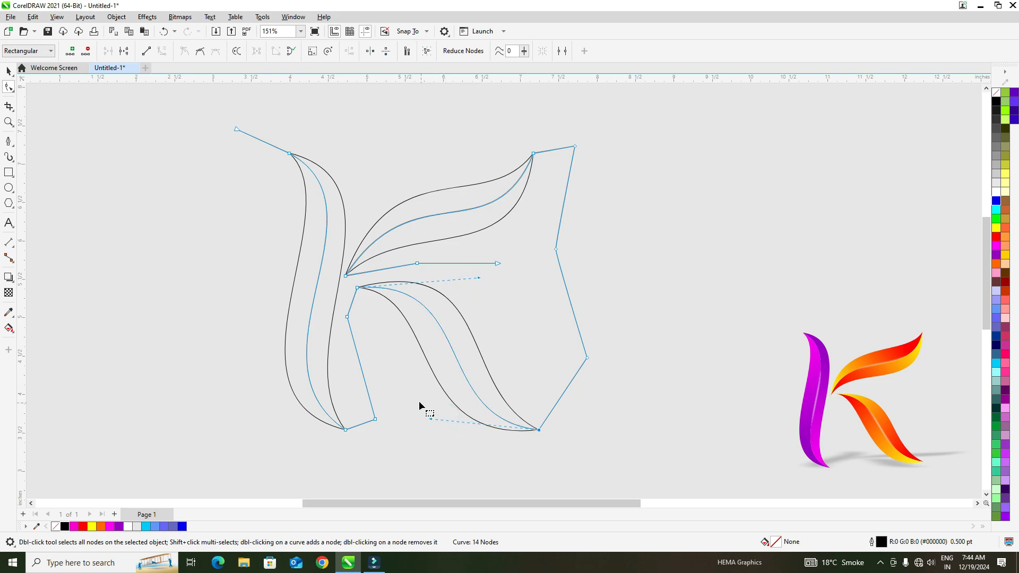
Step: Select the three leaf outlines together with the dividing path and group them
click(9, 70)
click(123, 178)
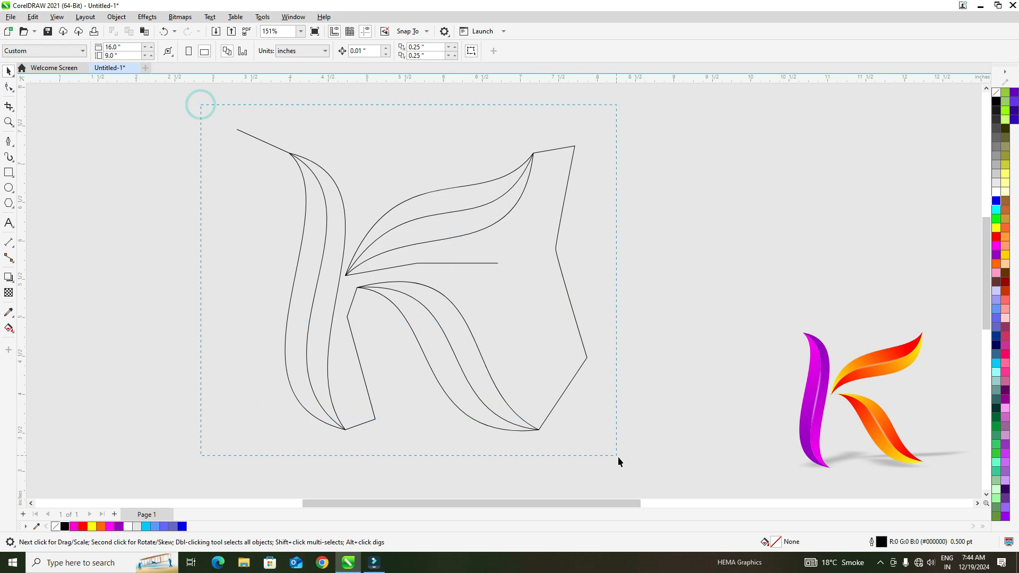
drag(618, 462, 617, 460)
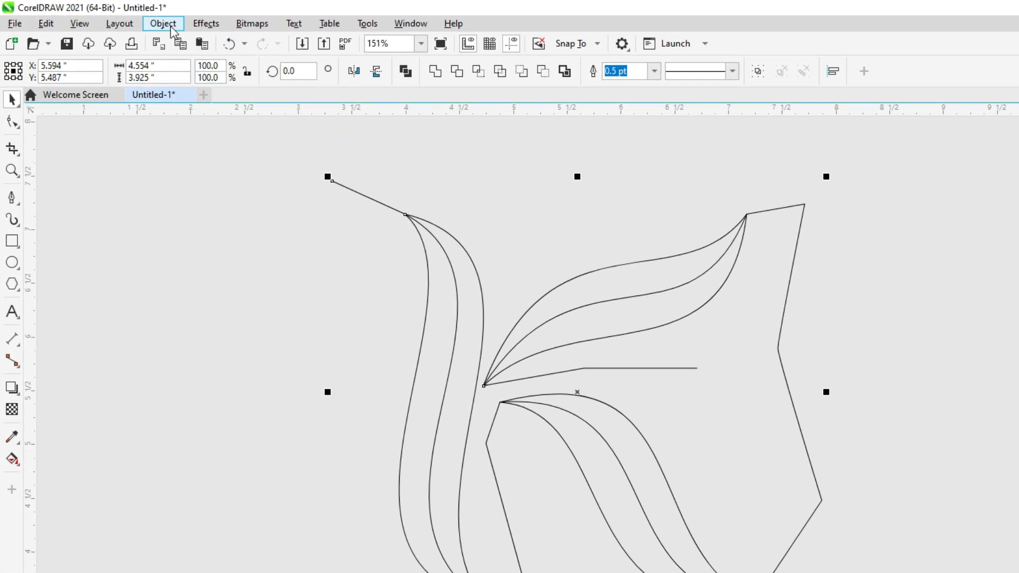
click(170, 27)
click(210, 277)
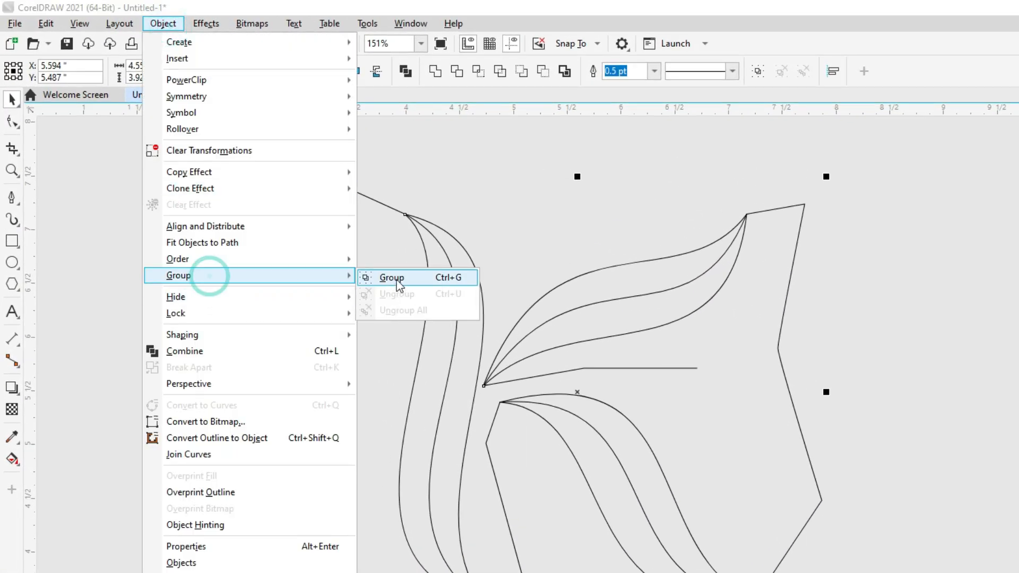
click(398, 283)
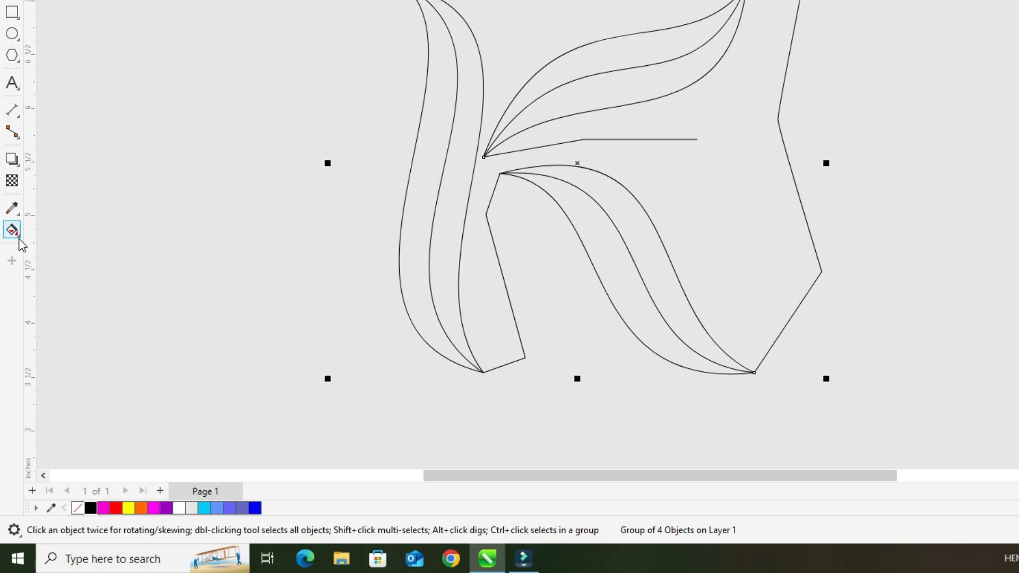
Step: Fill both halves of the stem, arm and leg leaves with magenta using Smart Fill
click(20, 238)
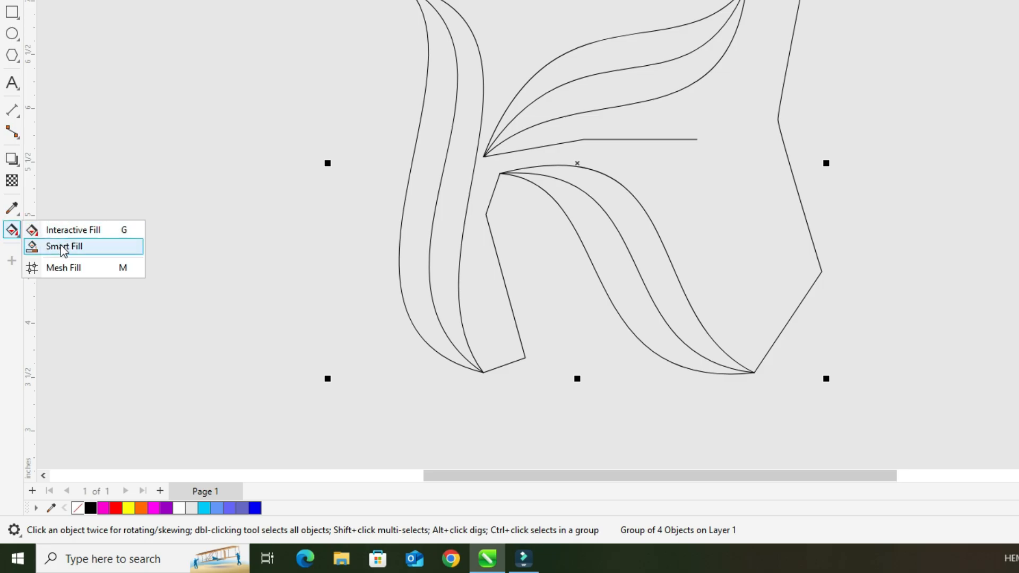
click(31, 246)
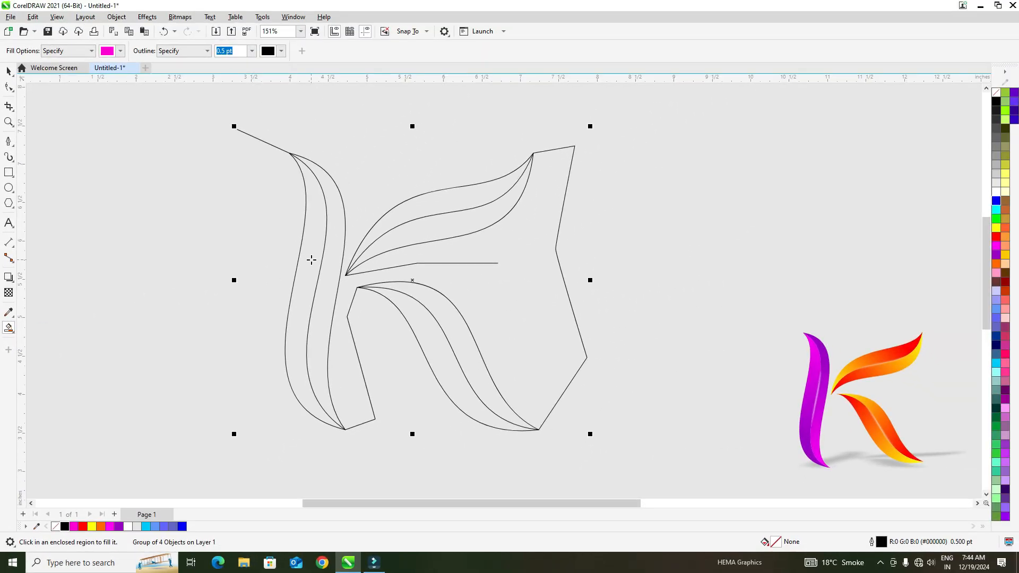
click(312, 260)
click(332, 260)
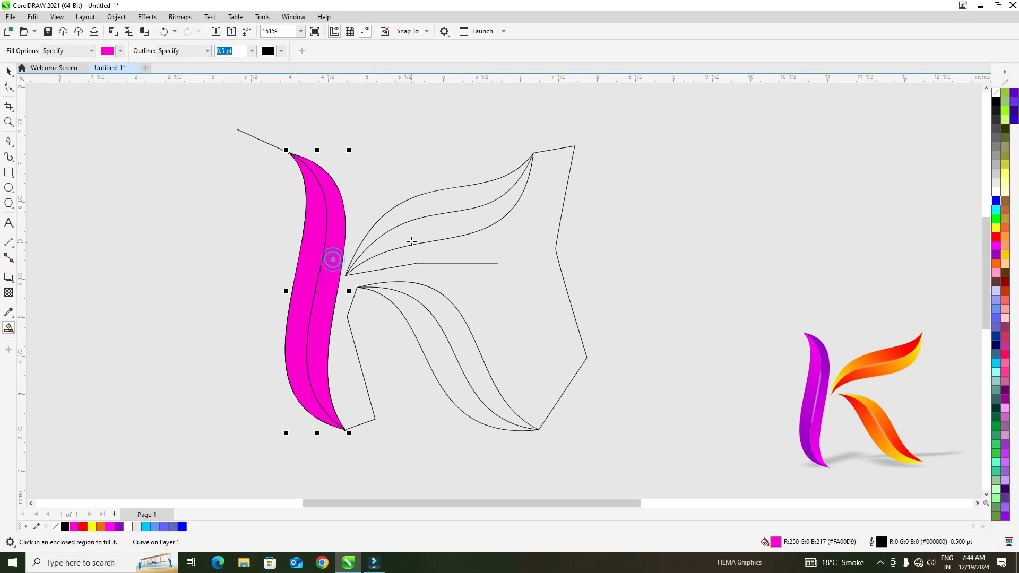
click(412, 238)
click(423, 210)
click(437, 295)
click(422, 316)
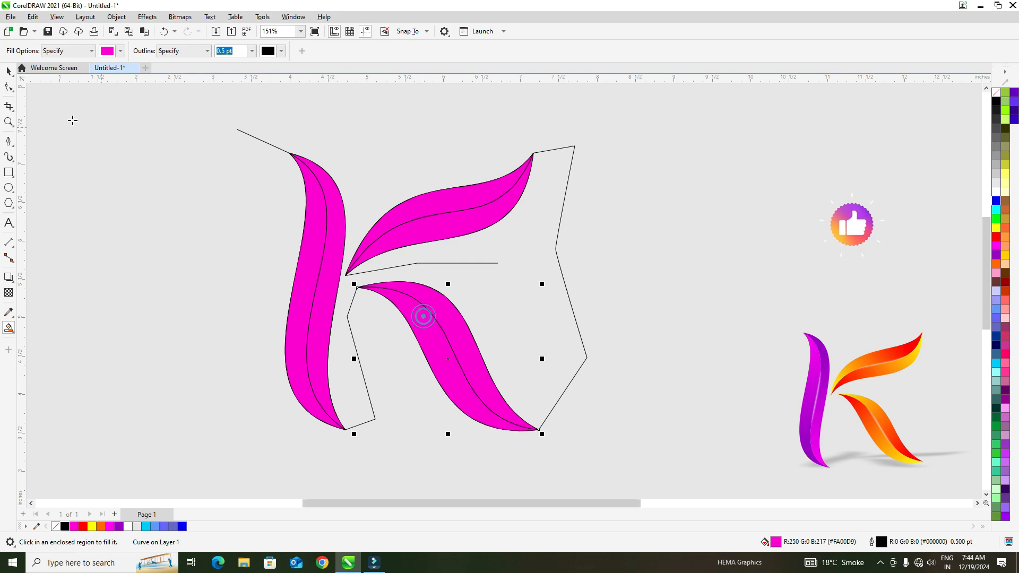
Step: Delete the grouped outlines and dividing path, keeping only the six magenta leaf halves
click(8, 71)
click(132, 173)
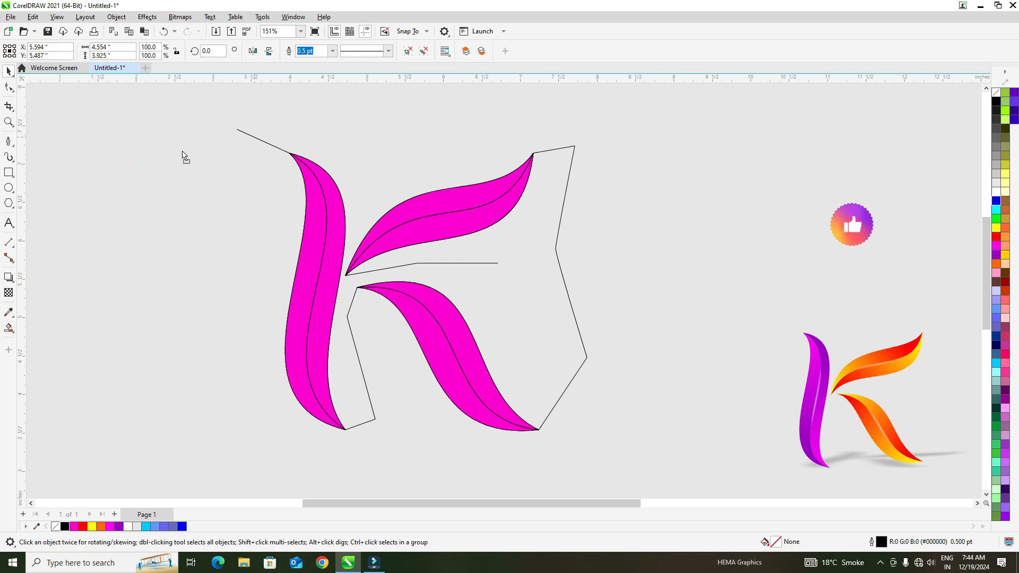
drag(253, 136, 95, 145)
key(Delete)
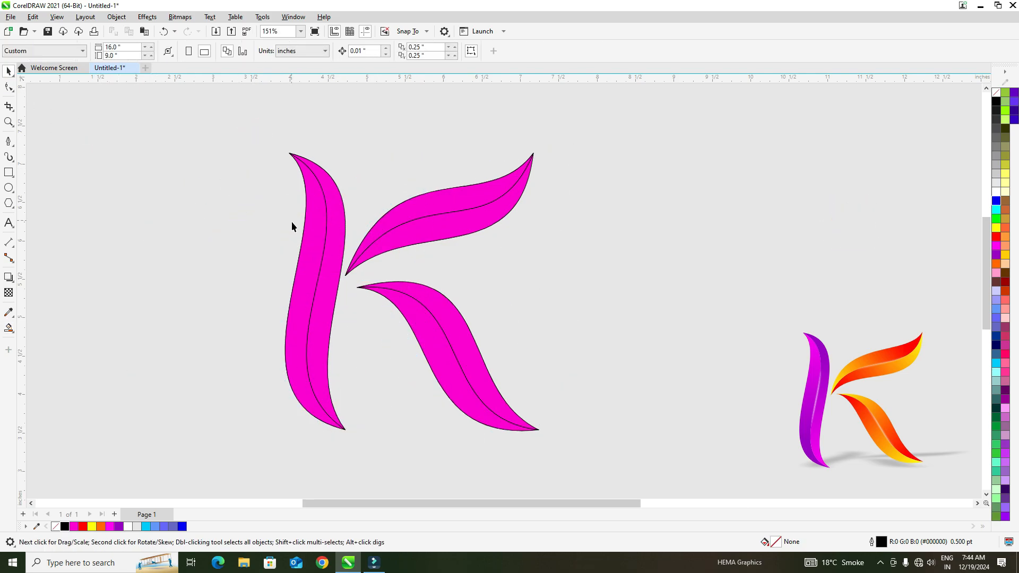
drag(231, 116, 601, 461)
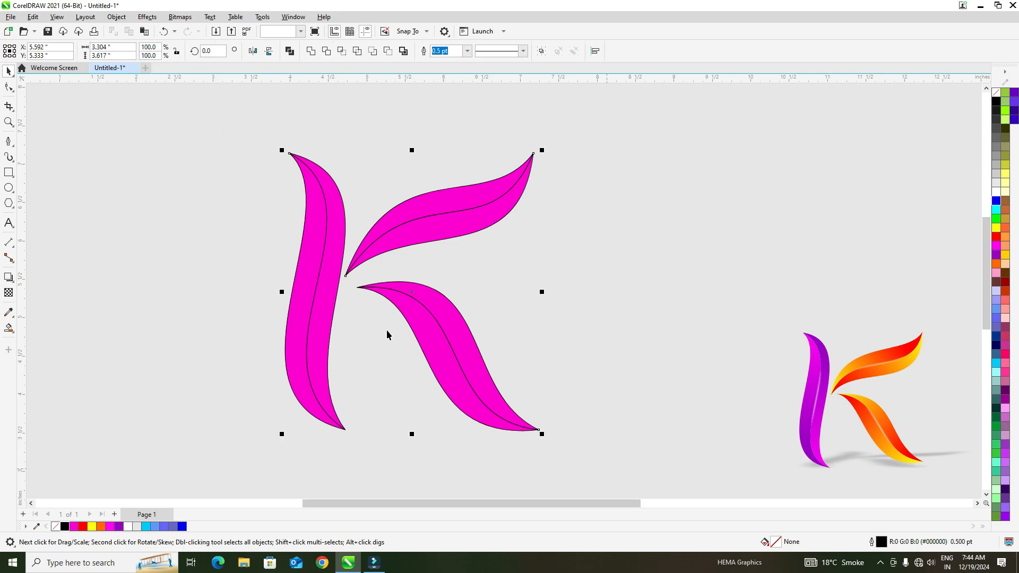
click(239, 190)
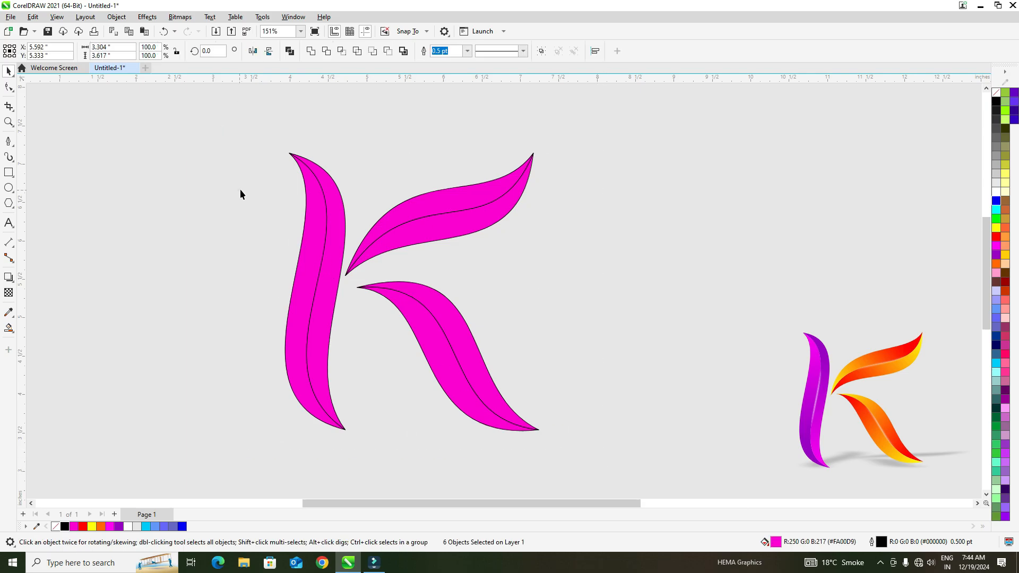
Step: Give the stem's left half a vertical fountain fill from magenta at the upper tip to purple near the base
click(318, 240)
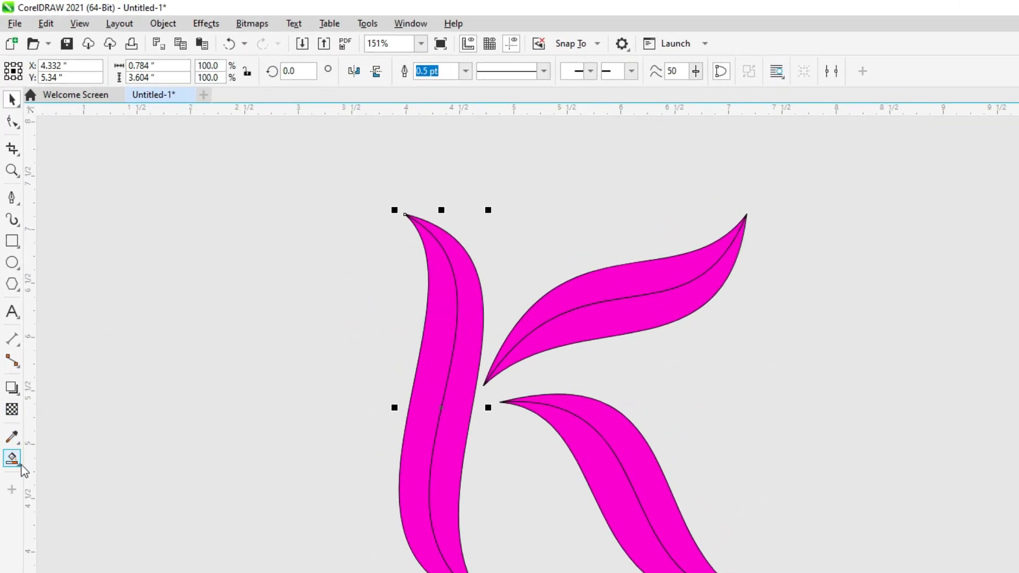
click(21, 466)
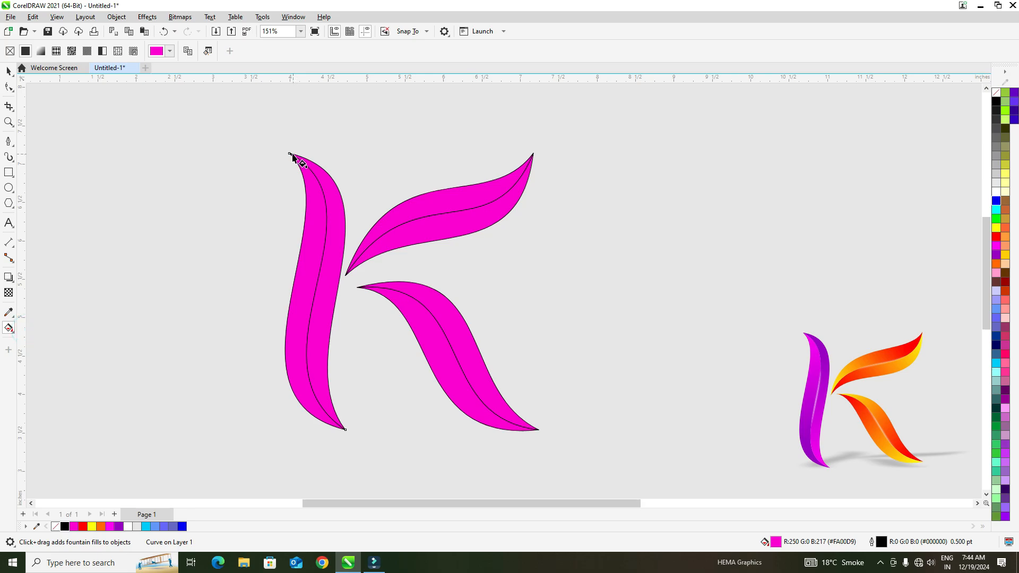
drag(287, 154, 292, 431)
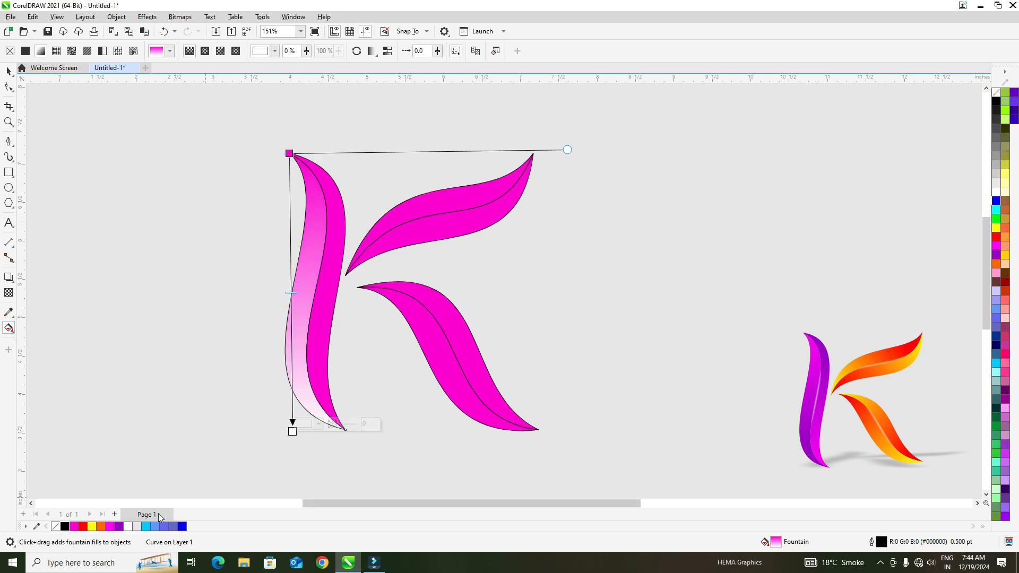
click(120, 526)
drag(108, 527, 292, 151)
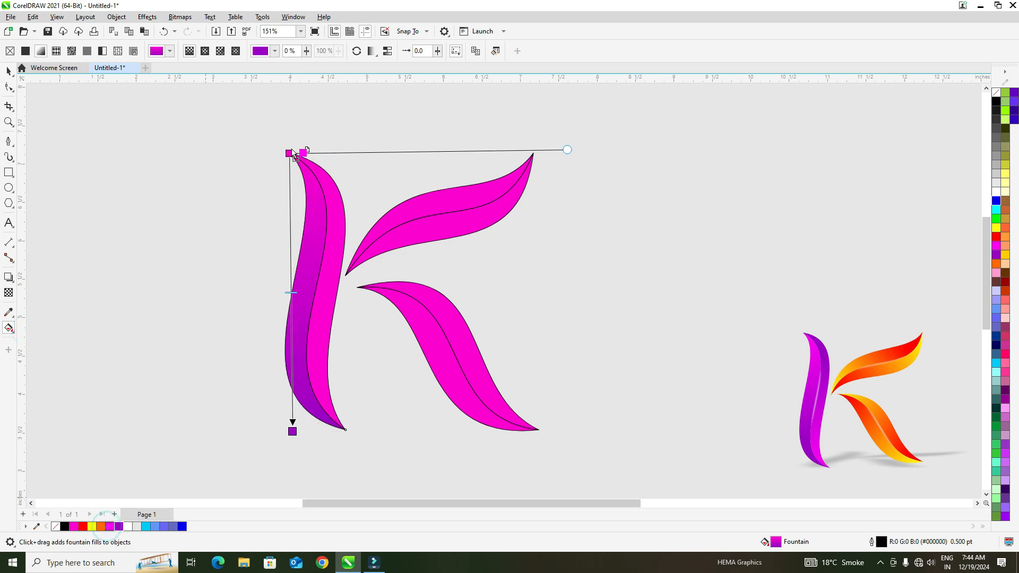
drag(292, 431, 292, 375)
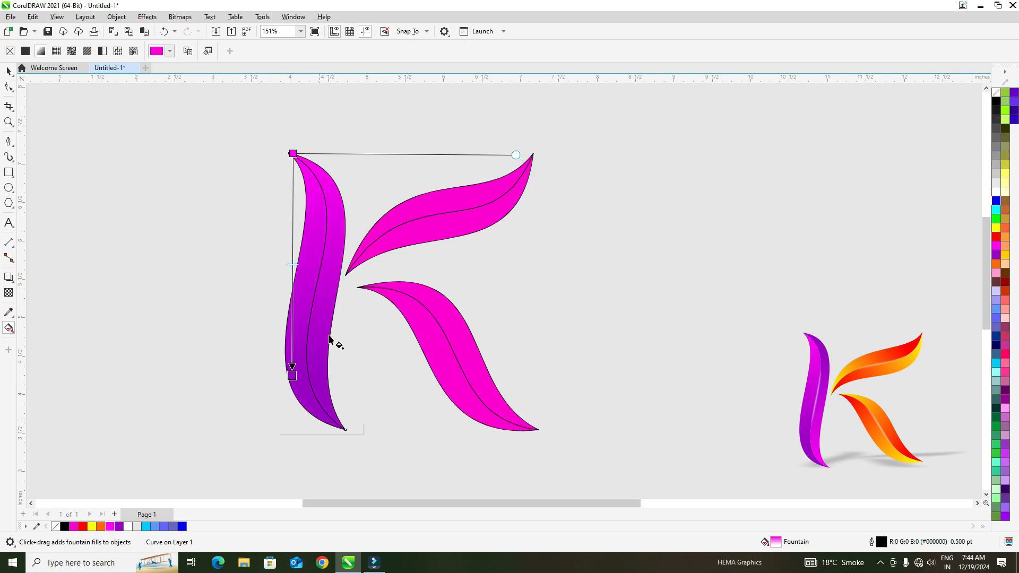
Step: Reverse the fountain fill on the stem's right half so it runs from purple above to magenta below
mouse_move(320, 420)
mouse_down()
mouse_move(328, 173)
mouse_move(329, 206)
mouse_up()
click(8, 71)
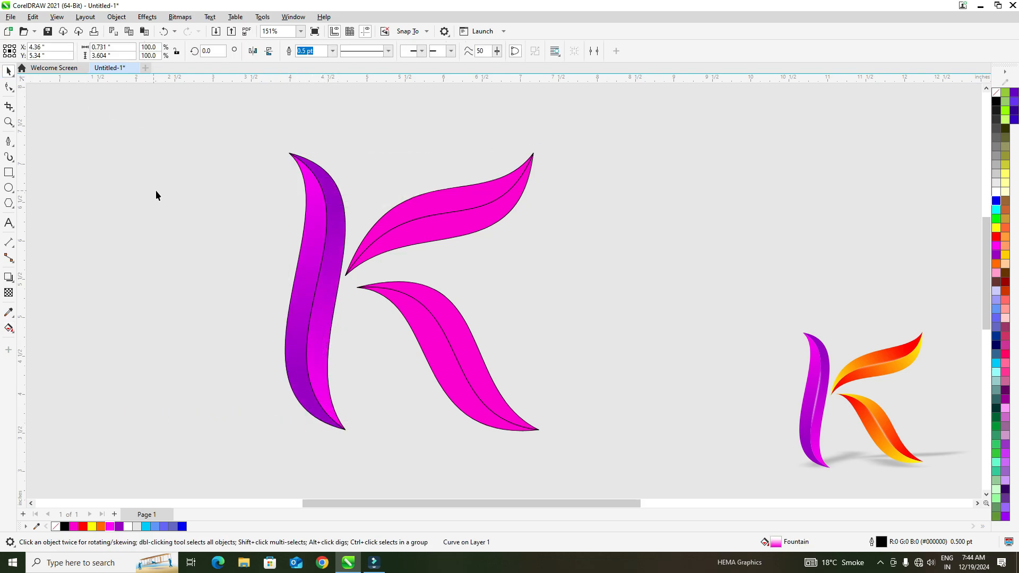
drag(210, 138, 359, 378)
Step: Give the arm's upper half a fountain fill from yellow at the inner tip to red at the outer tip
click(411, 221)
click(10, 330)
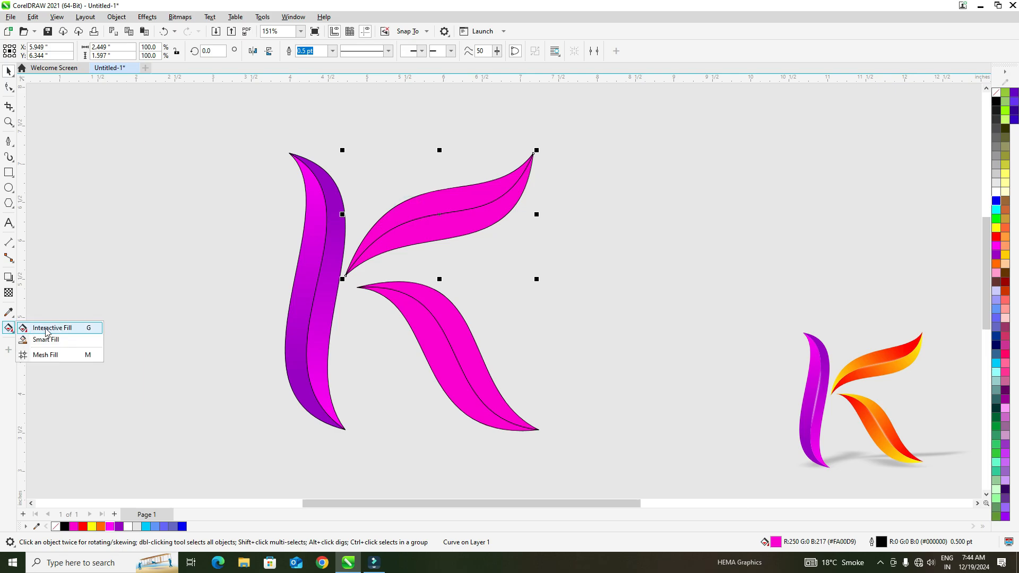
click(40, 328)
drag(345, 276, 532, 154)
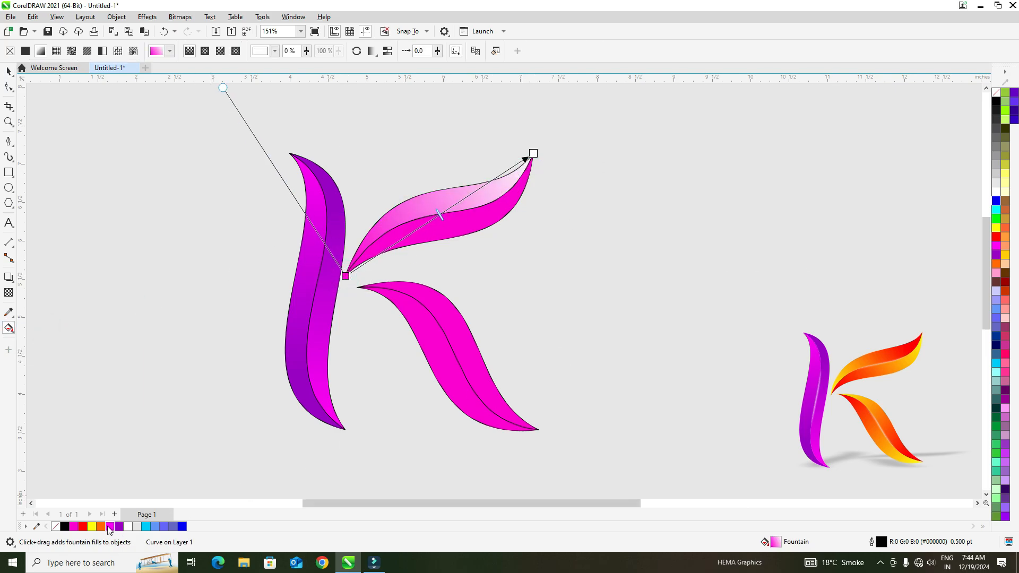
click(83, 529)
drag(92, 526, 345, 275)
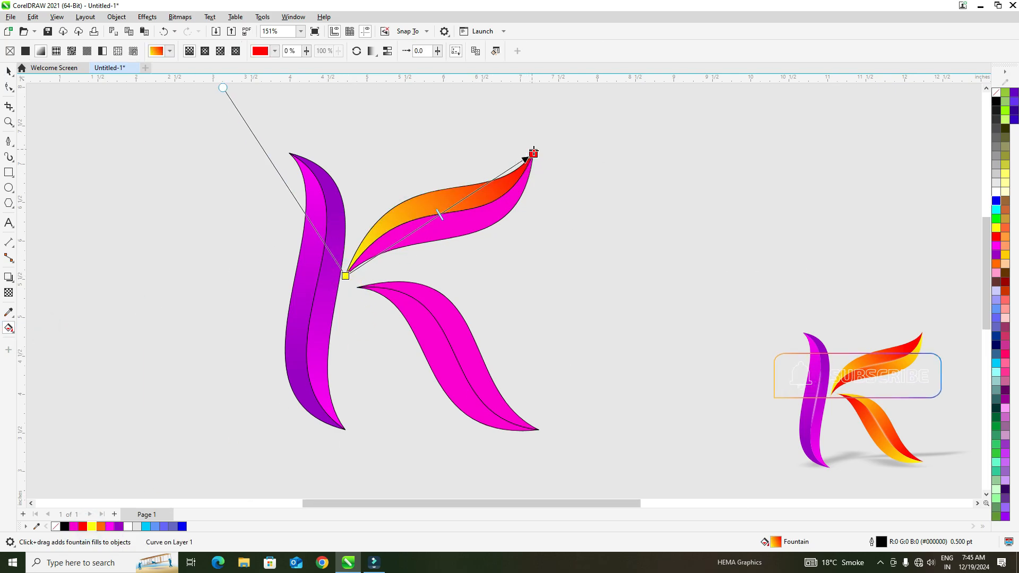
drag(532, 153, 519, 162)
Step: Repeat the fountain fill on the arm's lower half, reversed to run from red at the inner tip to yellow at the outer tip
click(485, 225)
key(ctrl+r)
drag(346, 276, 380, 262)
mouse_move(519, 162)
mouse_down()
mouse_move(532, 172)
mouse_move(378, 264)
mouse_move(533, 153)
mouse_up()
drag(392, 277, 365, 261)
Step: Apply the fountain fill to the leg from inner to outer tip, yellow to red on the upper half and red to yellow on the lower
click(454, 333)
key(ctrl+r)
drag(414, 284, 535, 429)
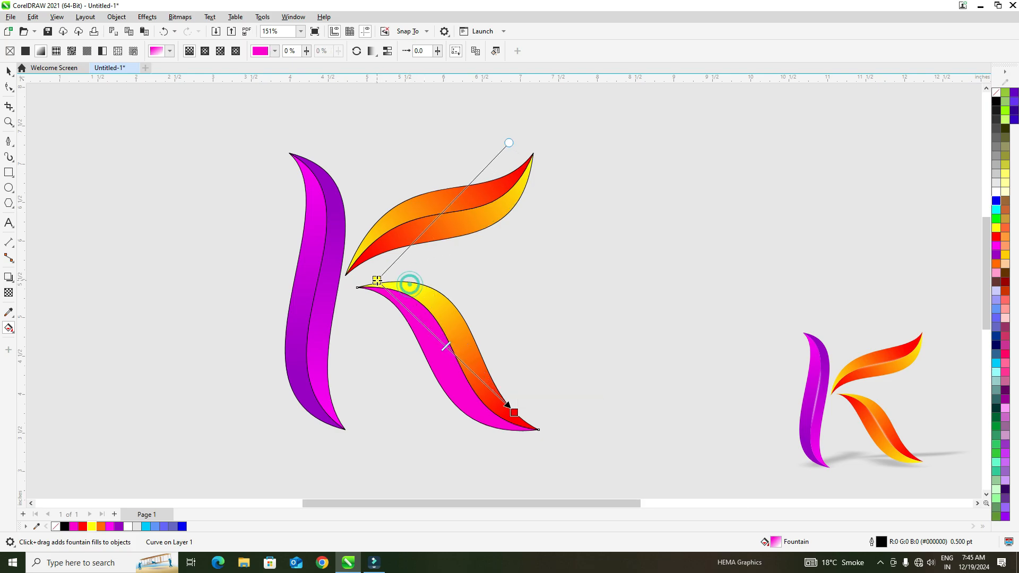
click(431, 349)
key(ctrl+r)
mouse_move(467, 399)
mouse_down()
mouse_move(377, 296)
mouse_move(548, 434)
mouse_up()
Step: Select all six leaf halves and remove their outlines
key(space)
drag(205, 113, 558, 446)
right_click(996, 94)
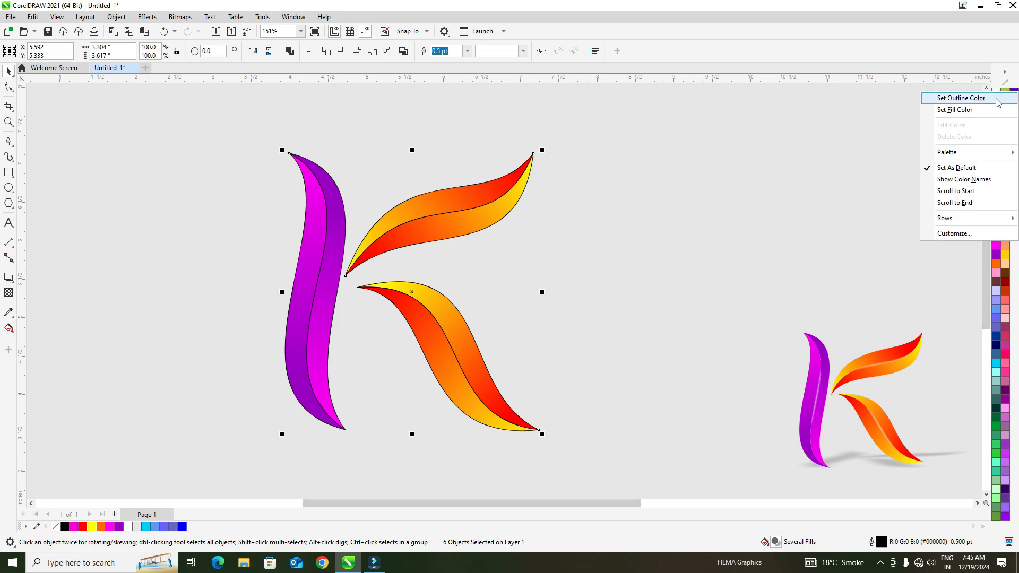
click(997, 100)
click(717, 240)
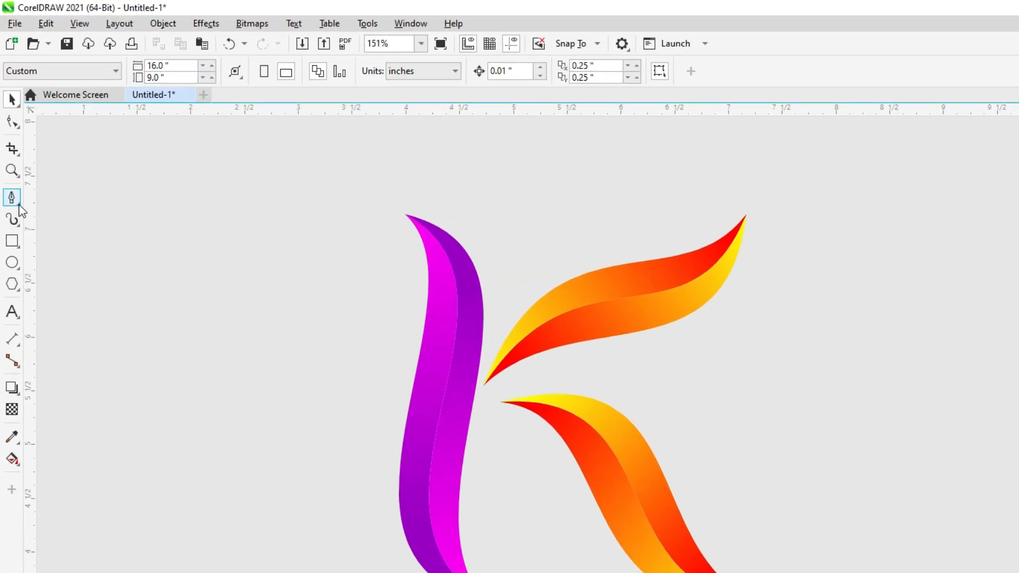
Step: Draw a straight Pen tool line about 0.26 by 1.54 inches along the middle of the stem's dividing edge
click(12, 143)
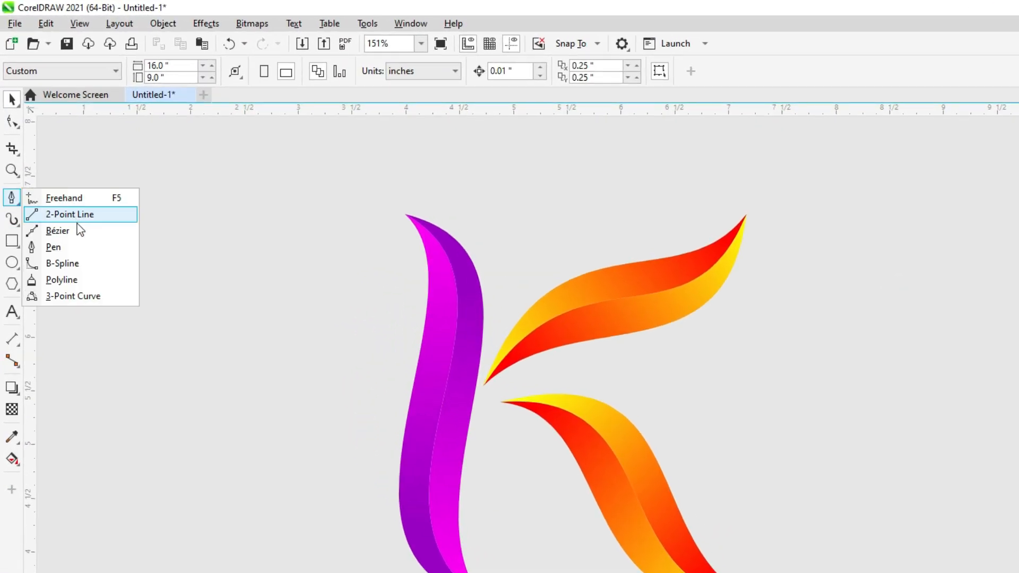
click(55, 246)
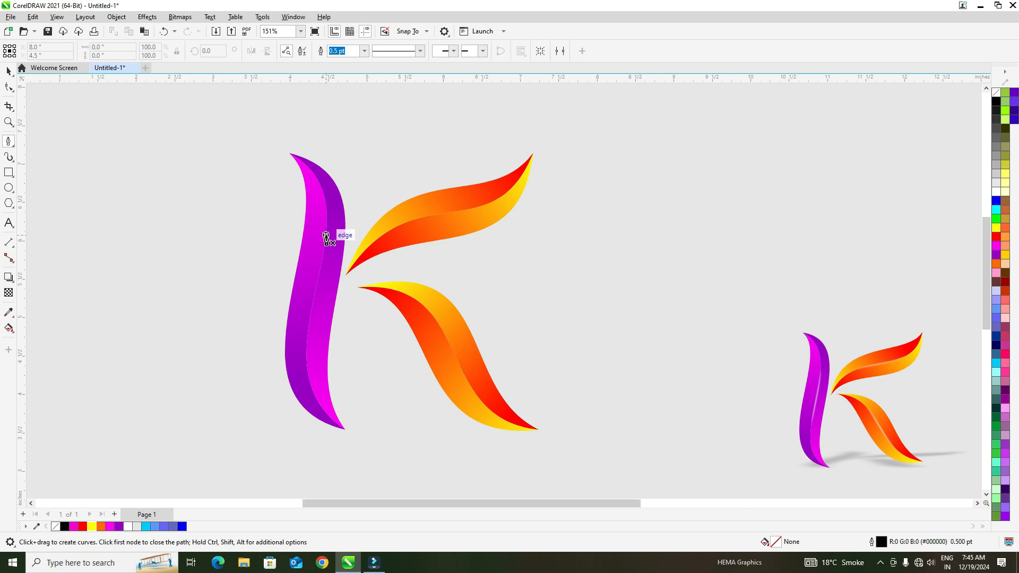
scroll(339, 267, up, 3)
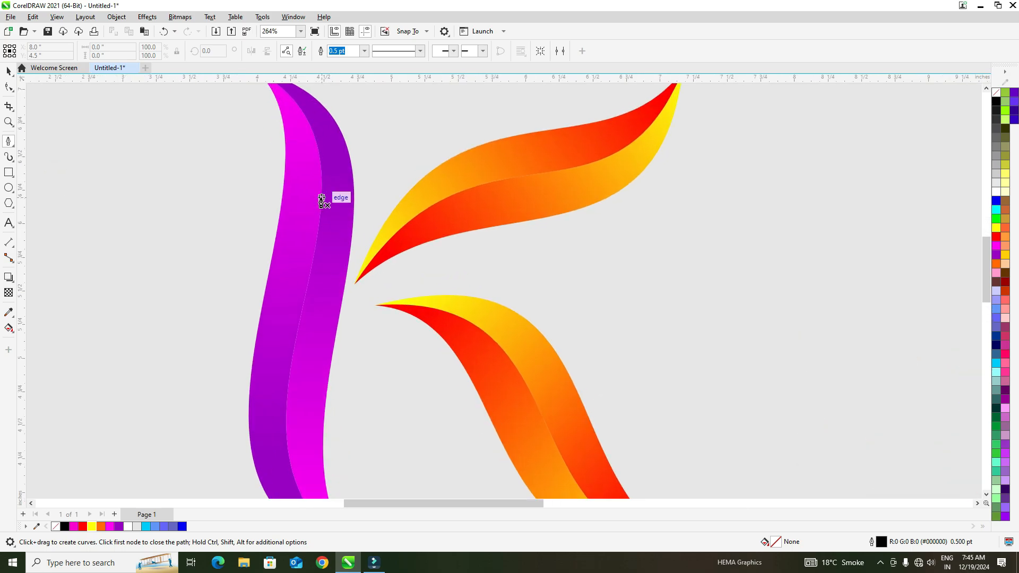
click(322, 198)
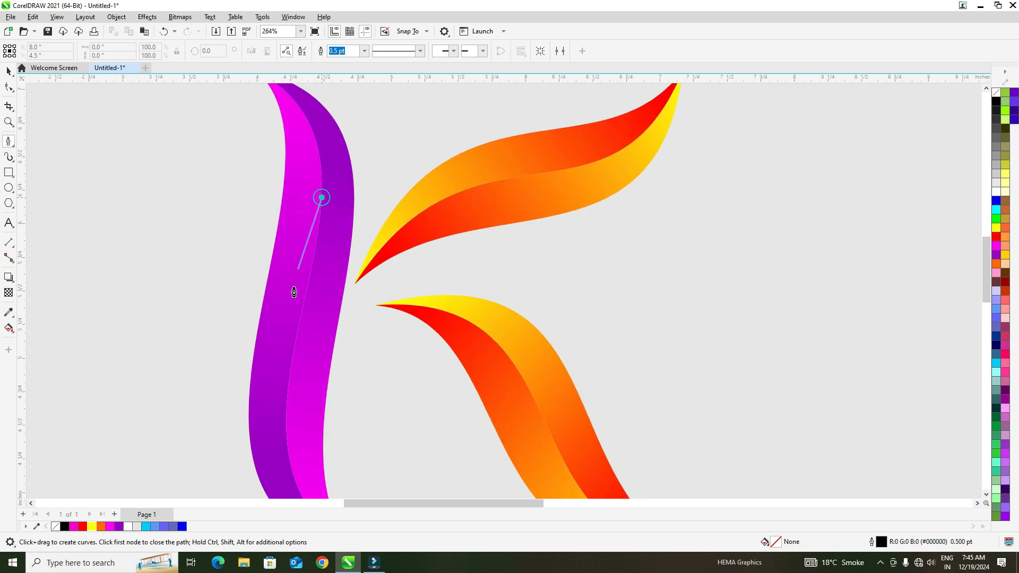
double_click(286, 405)
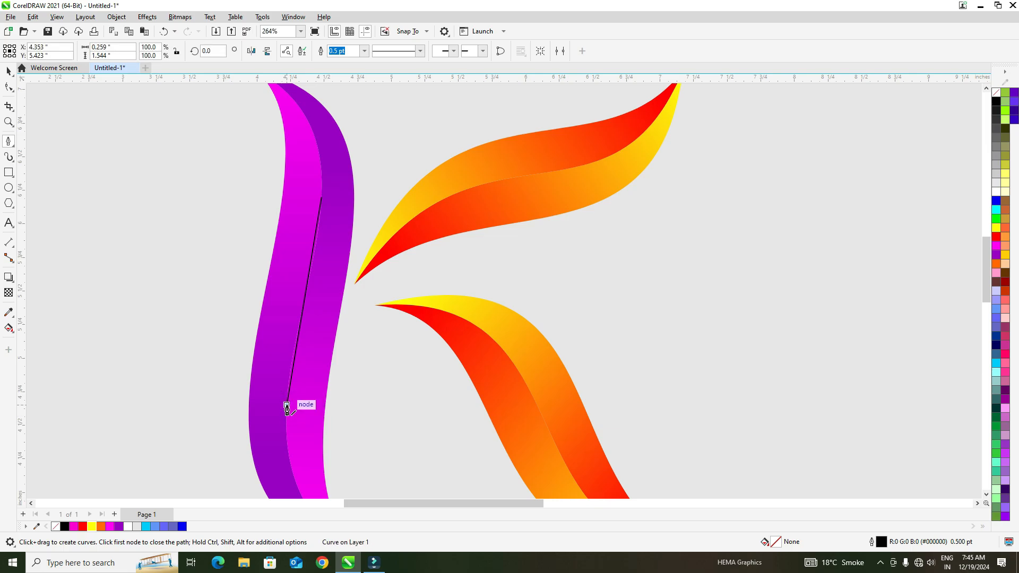
double_click(287, 405)
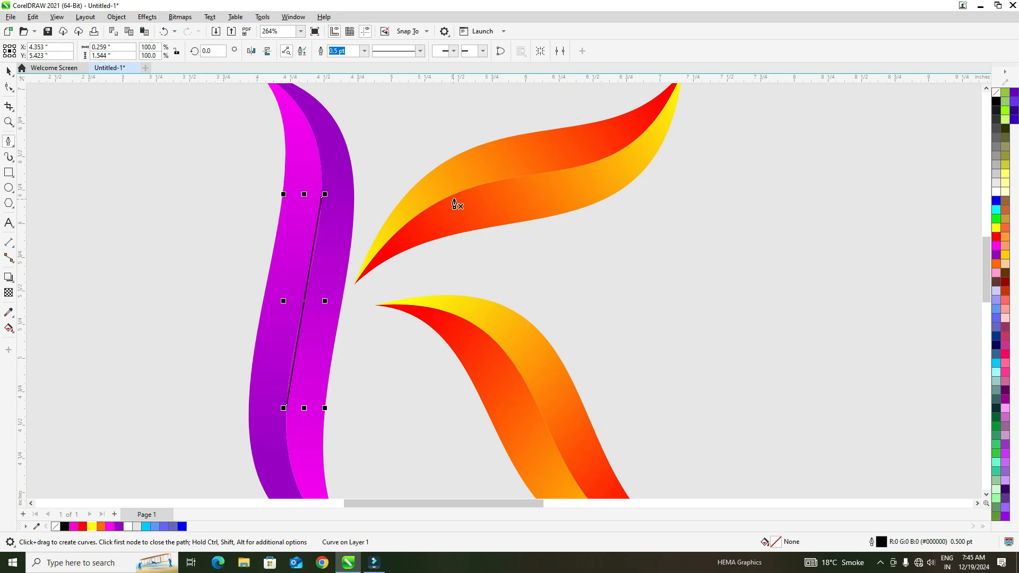
Step: Draw straight Pen tool lines on the dividing edges of the arm, about 1.16 by 0.29 inches, and the leg, about 0.63 by 1.08 inches
click(463, 192)
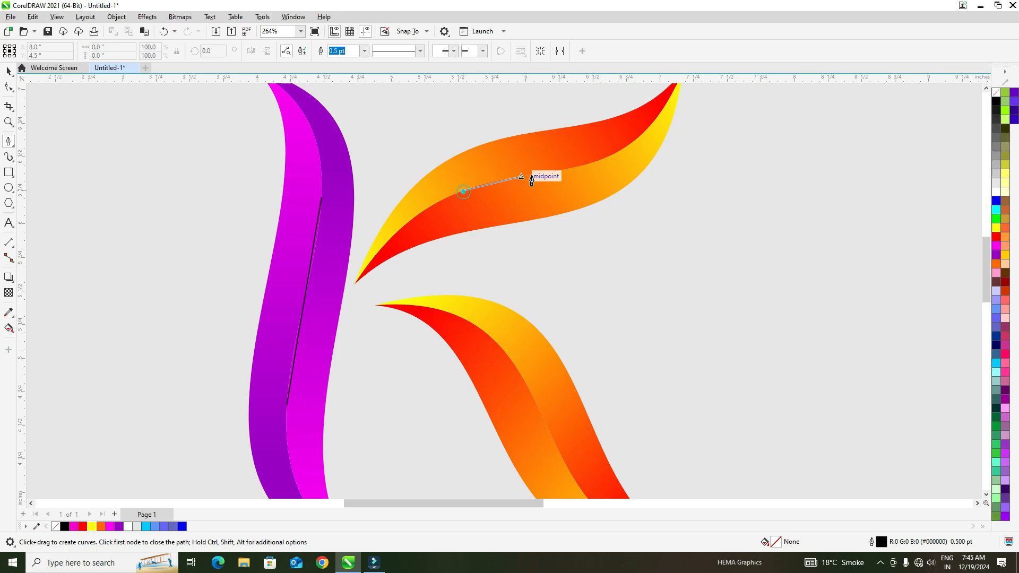
double_click(619, 153)
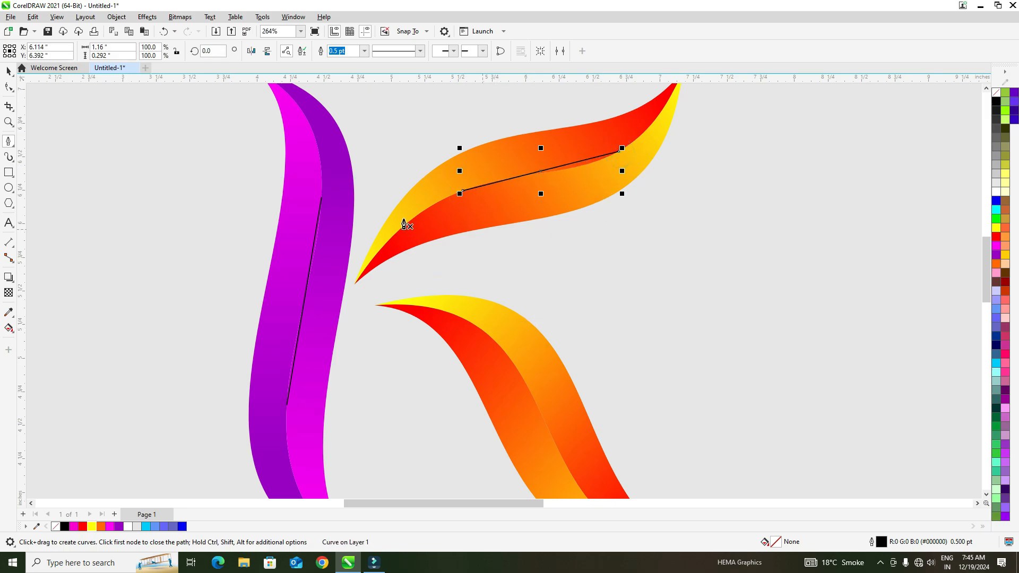
scroll(408, 249, down, 5)
scroll(409, 278, up, 4)
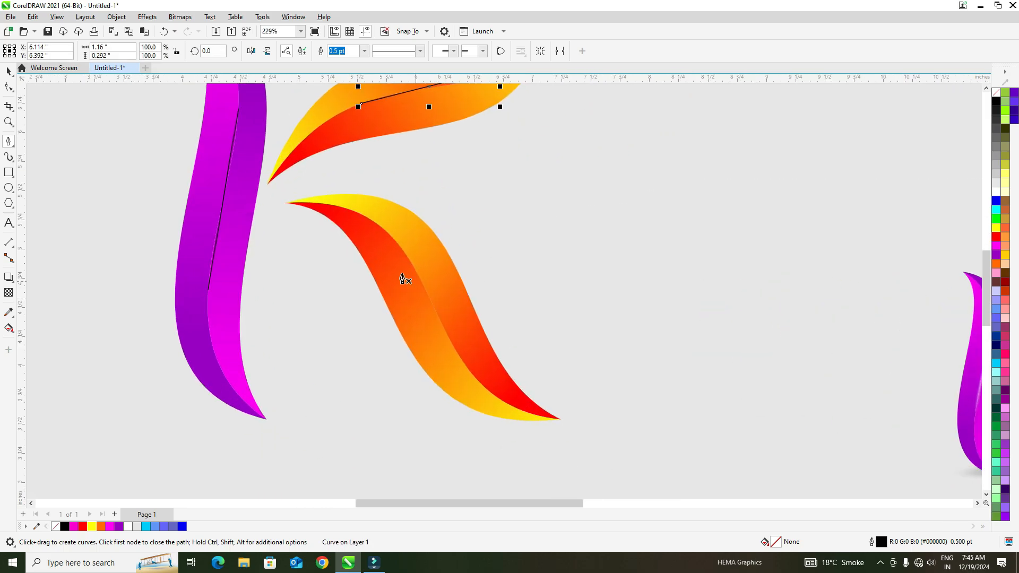
click(387, 231)
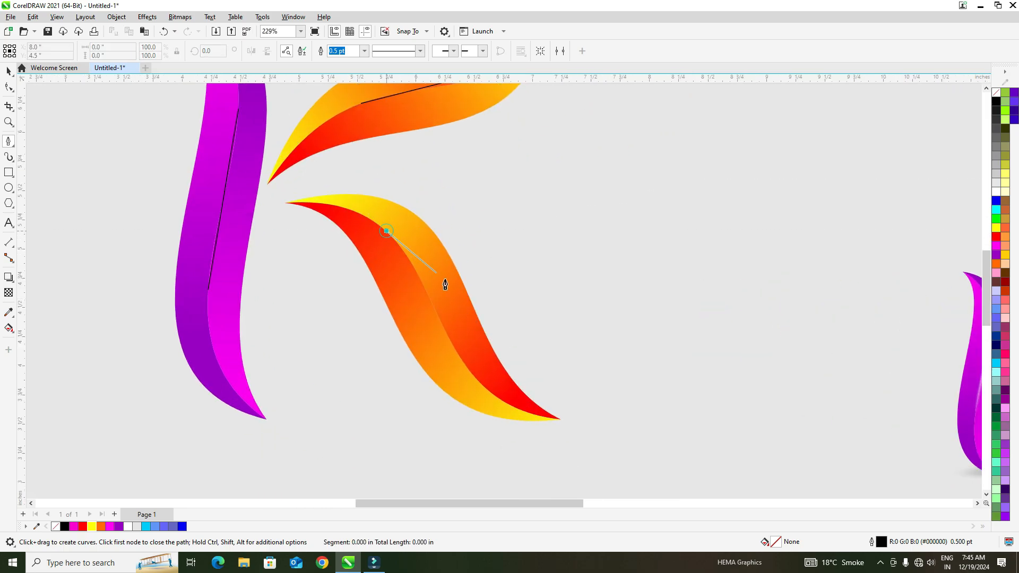
double_click(462, 360)
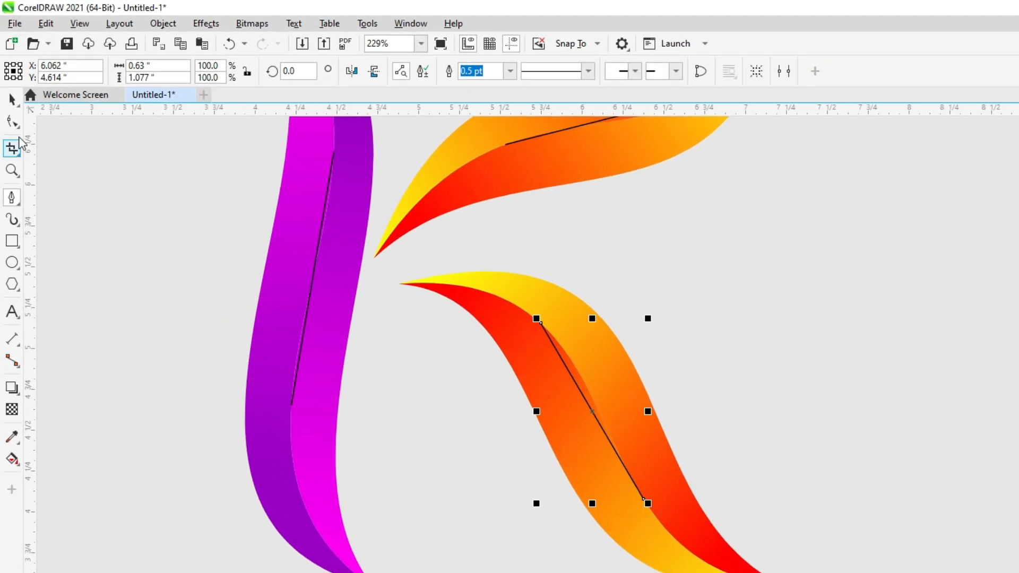
Step: Convert the leg's line to a curve with the Shape tool and bend it to follow the leg's dividing edge
click(19, 128)
click(48, 124)
scroll(622, 465, up, 2)
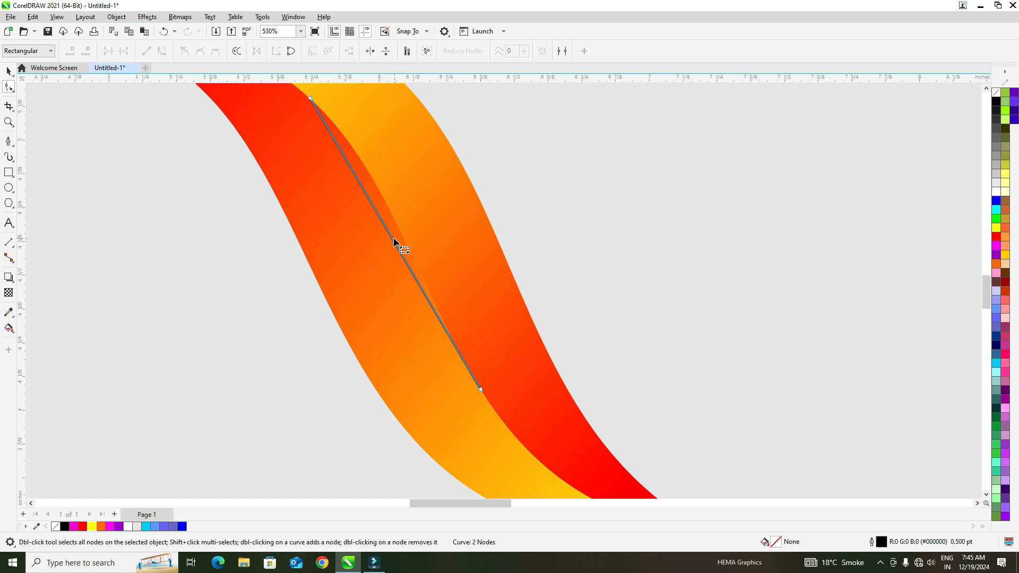
click(164, 54)
drag(366, 196, 417, 271)
scroll(444, 336, up, 1)
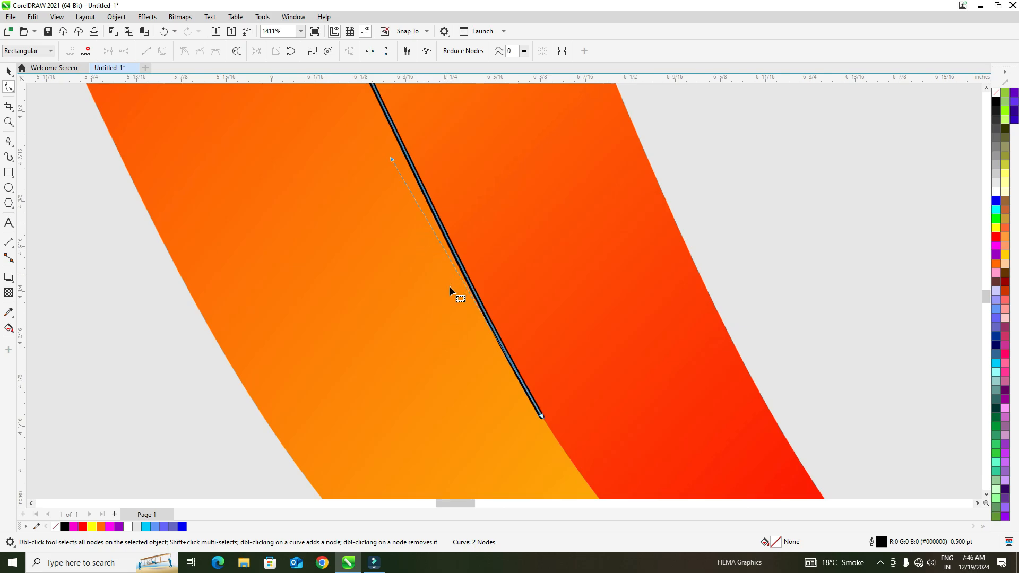
scroll(450, 286, down, 4)
scroll(434, 343, up, 2)
scroll(390, 249, down, 4)
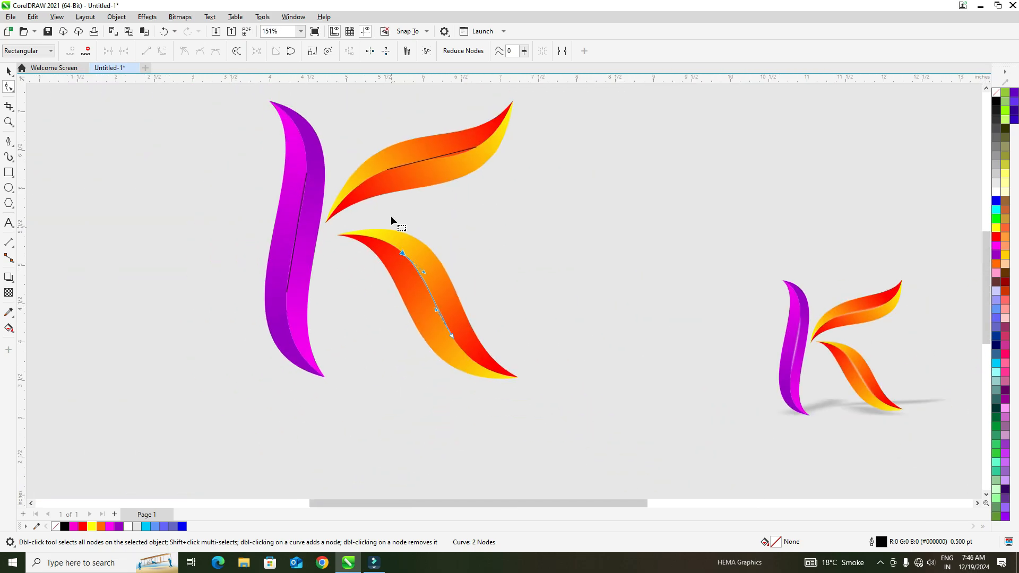
Step: Convert the arm's line to a curve and adjust both of its handles to match the arm's dividing edge
scroll(440, 154, up, 3)
click(427, 201)
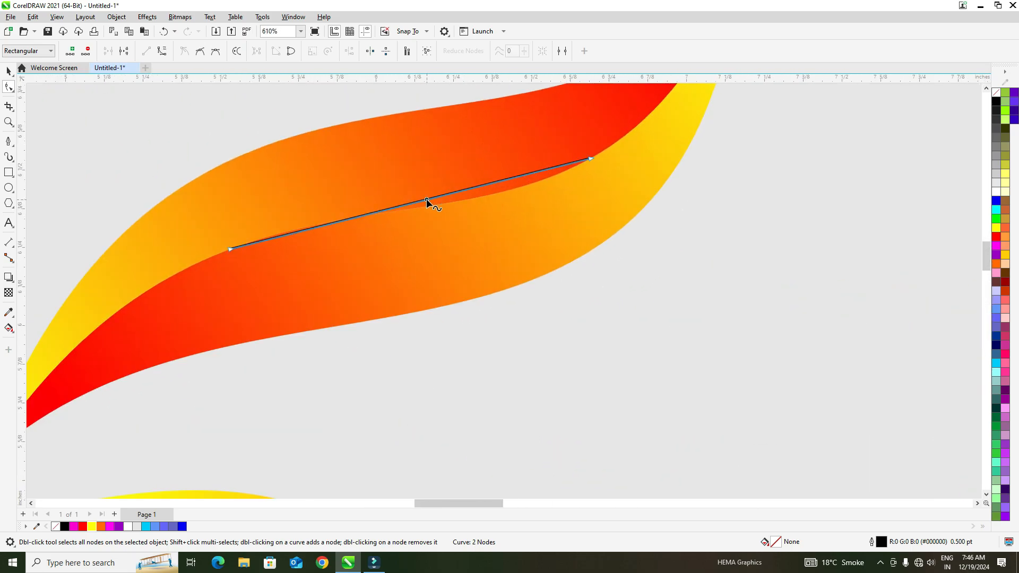
click(164, 52)
scroll(576, 209, up, 2)
drag(576, 209, 632, 232)
drag(274, 261, 253, 232)
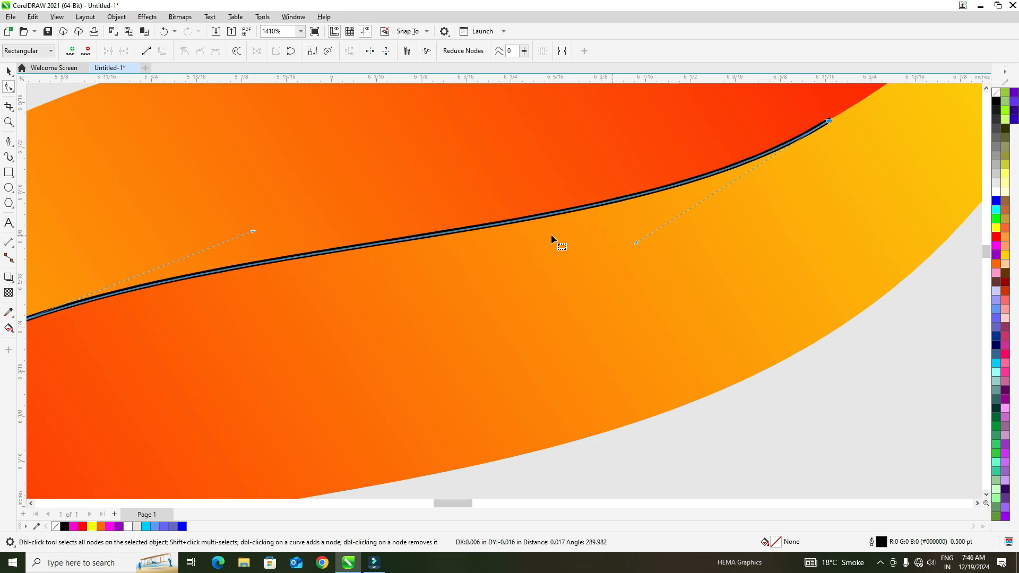
Step: Convert the stem's line to a curve and shape it with its two handles along the stem's dividing edge
scroll(551, 234, down, 5)
click(257, 293)
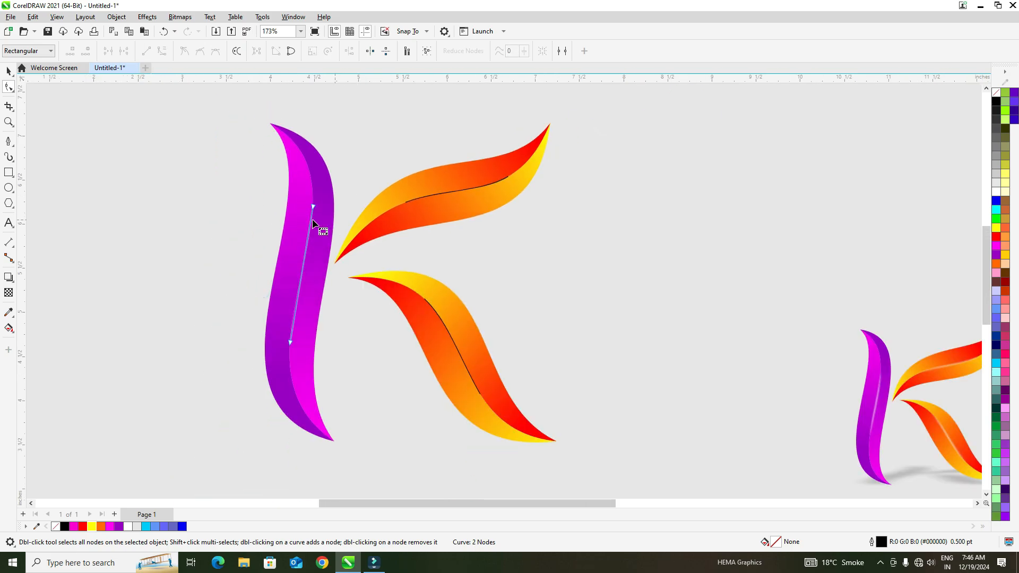
scroll(250, 250, down, 2)
scroll(286, 285, up, 2)
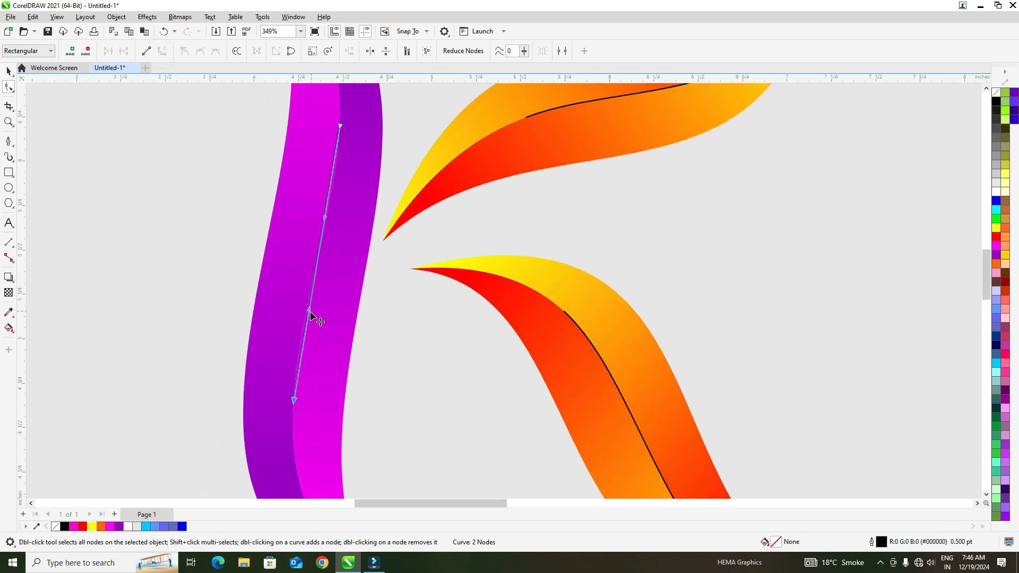
drag(308, 309, 302, 306)
scroll(302, 308, up, 5)
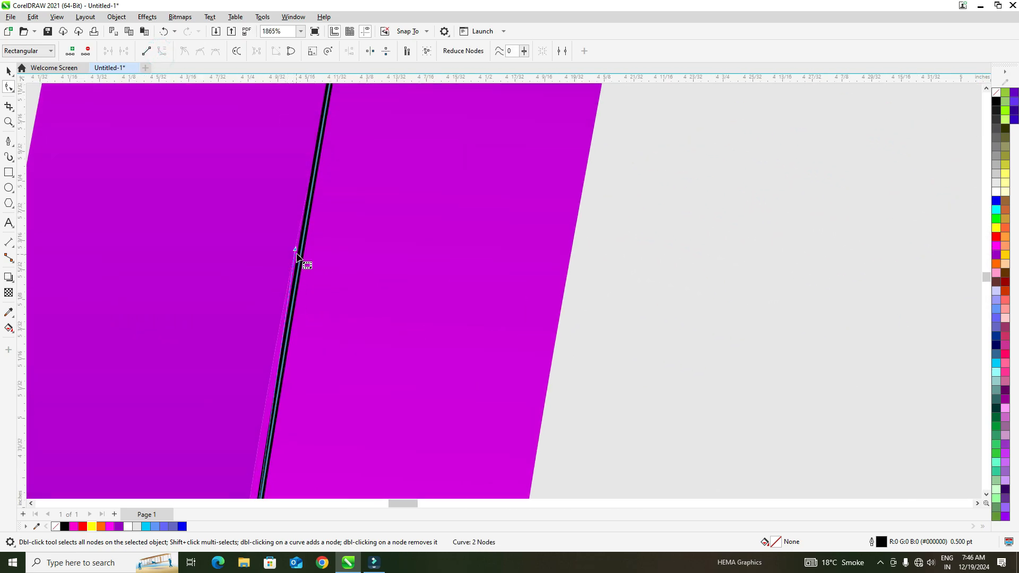
drag(296, 254, 264, 280)
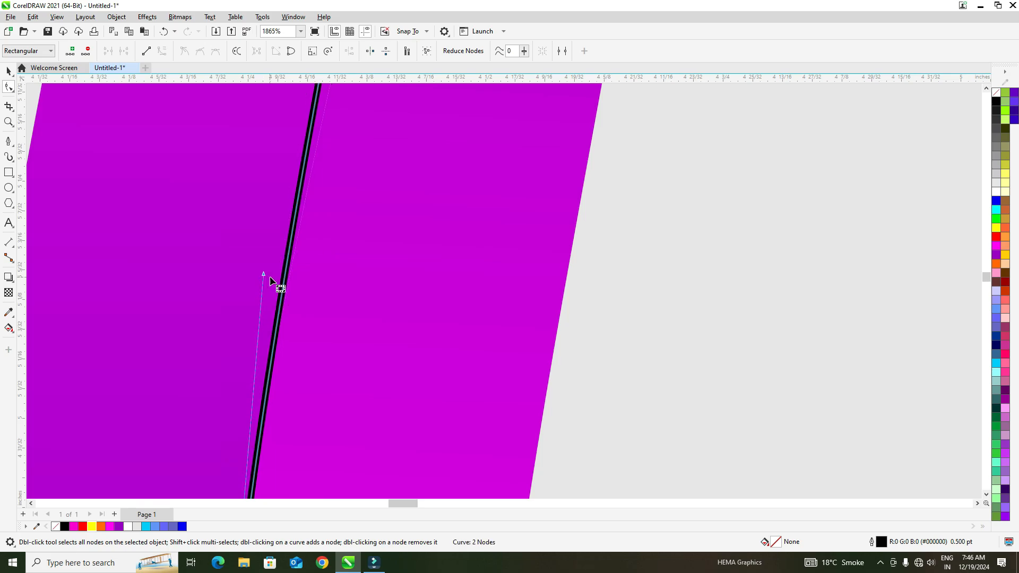
scroll(264, 280, down, 6)
scroll(291, 213, up, 4)
drag(275, 323, 285, 376)
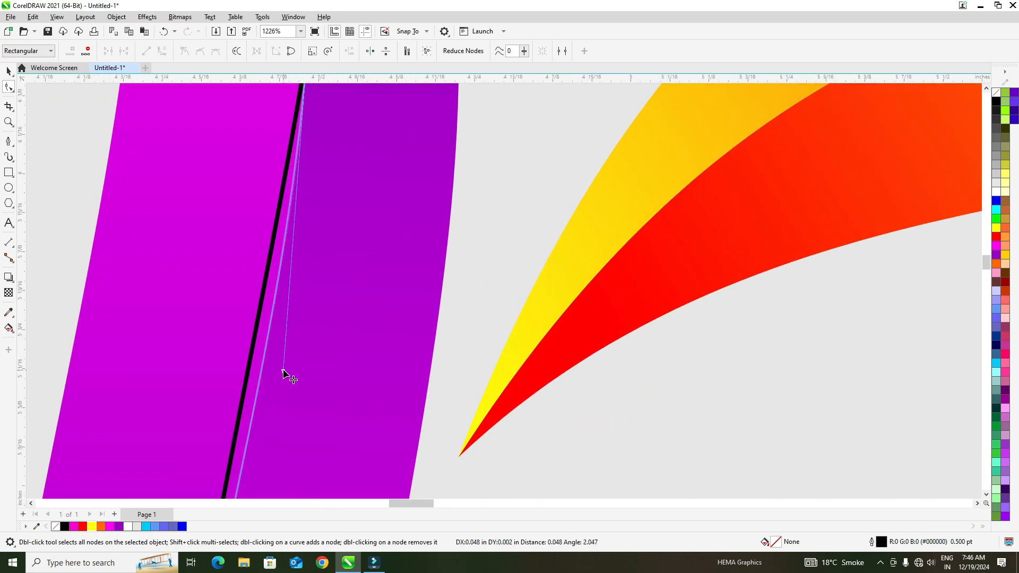
scroll(283, 366, down, 3)
scroll(228, 359, up, 6)
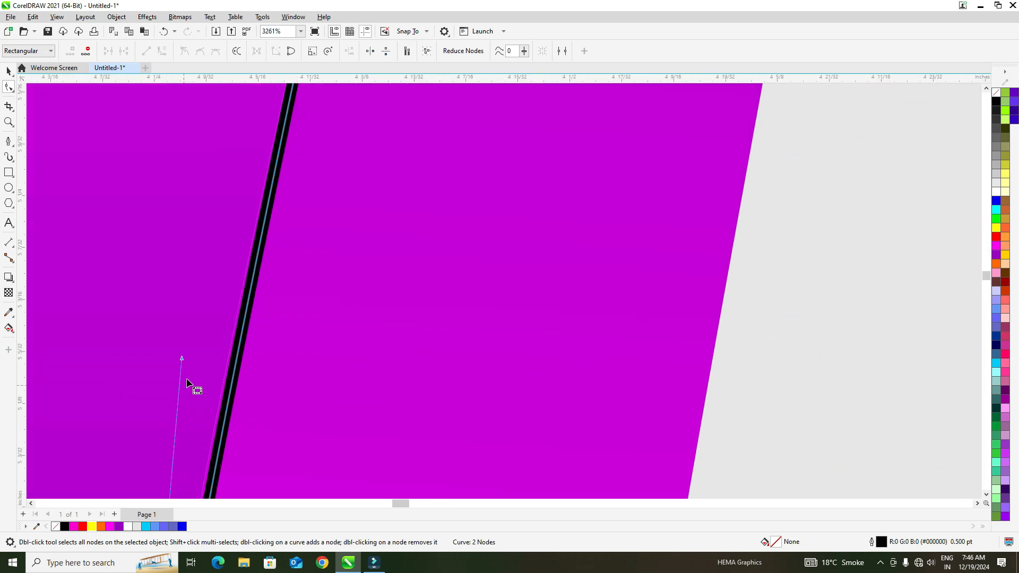
scroll(181, 360, down, 8)
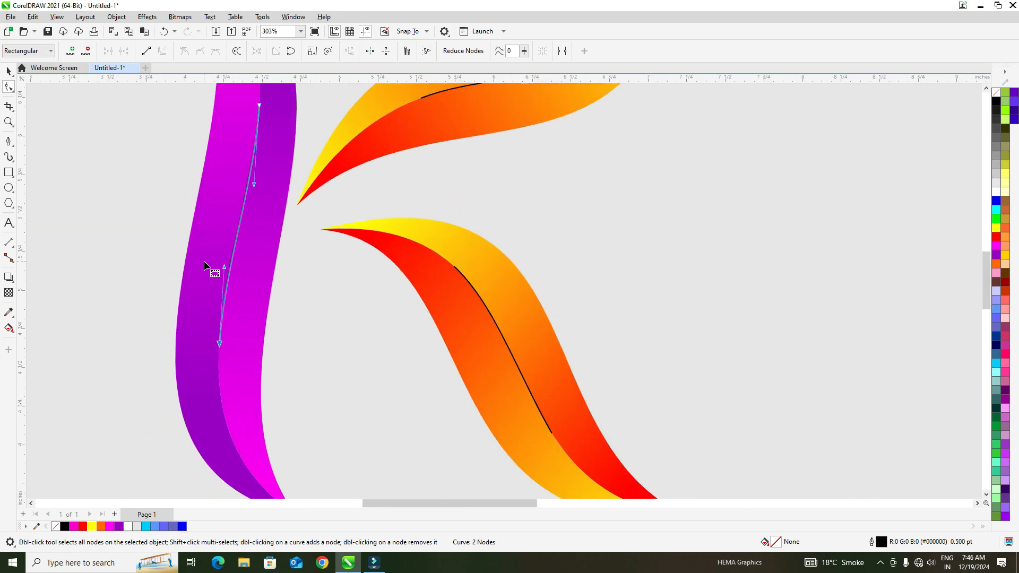
scroll(180, 261, up, 1)
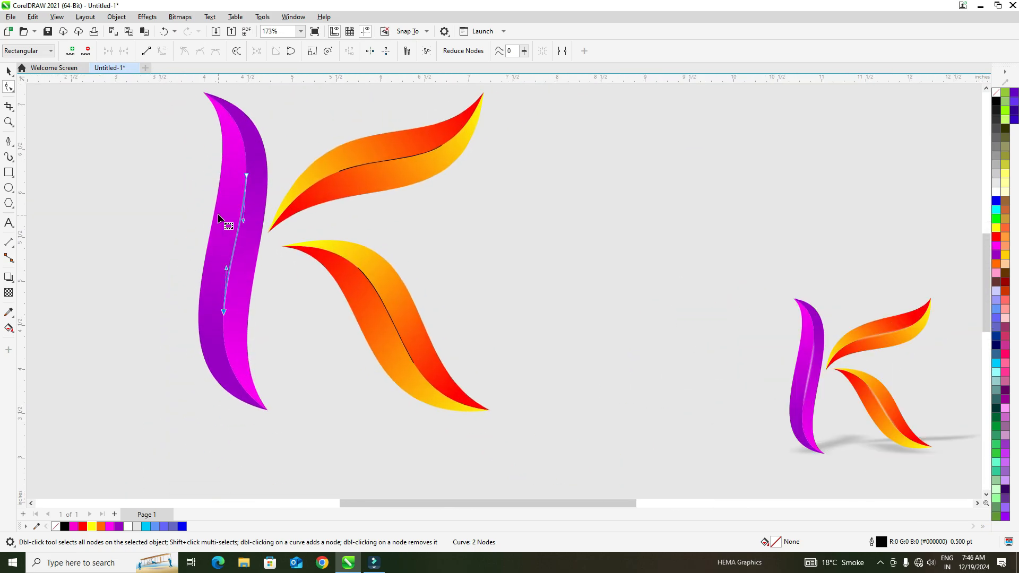
Step: Select the three dividing-edge curves together and apply an Artistic Media preset stroke that tapers at the ends
click(9, 75)
click(87, 154)
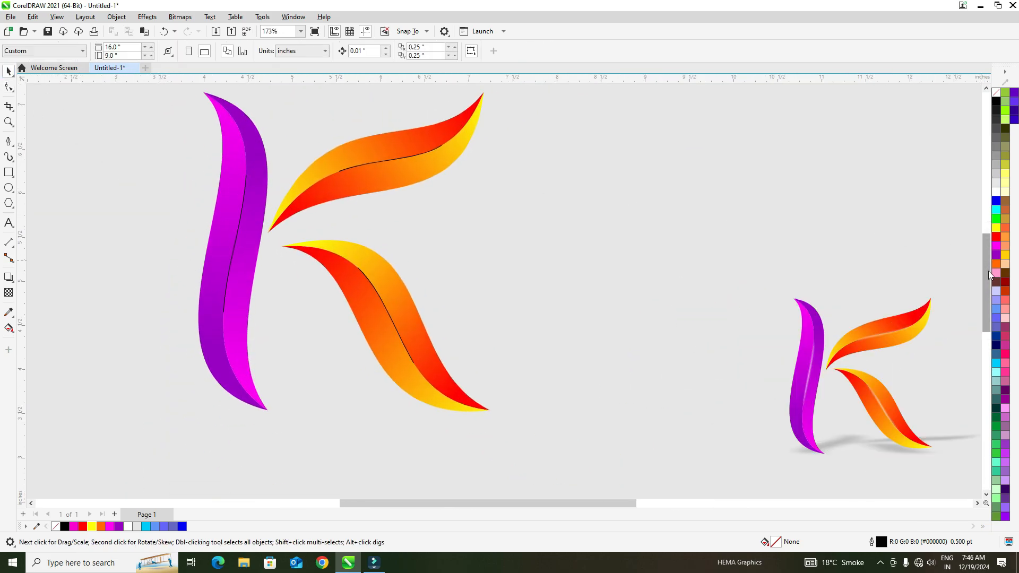
drag(986, 275, 985, 271)
click(695, 236)
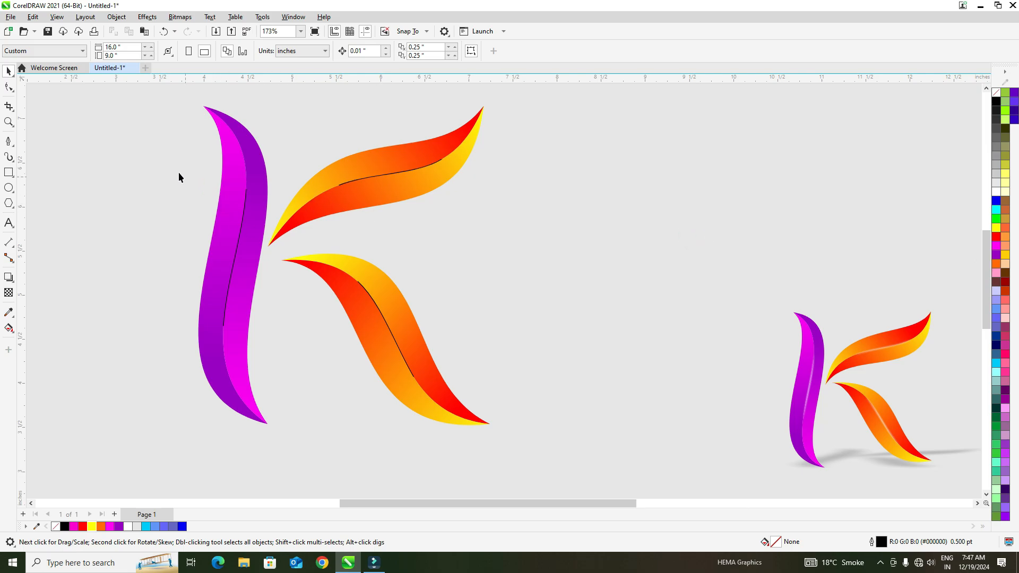
drag(404, 304, 469, 389)
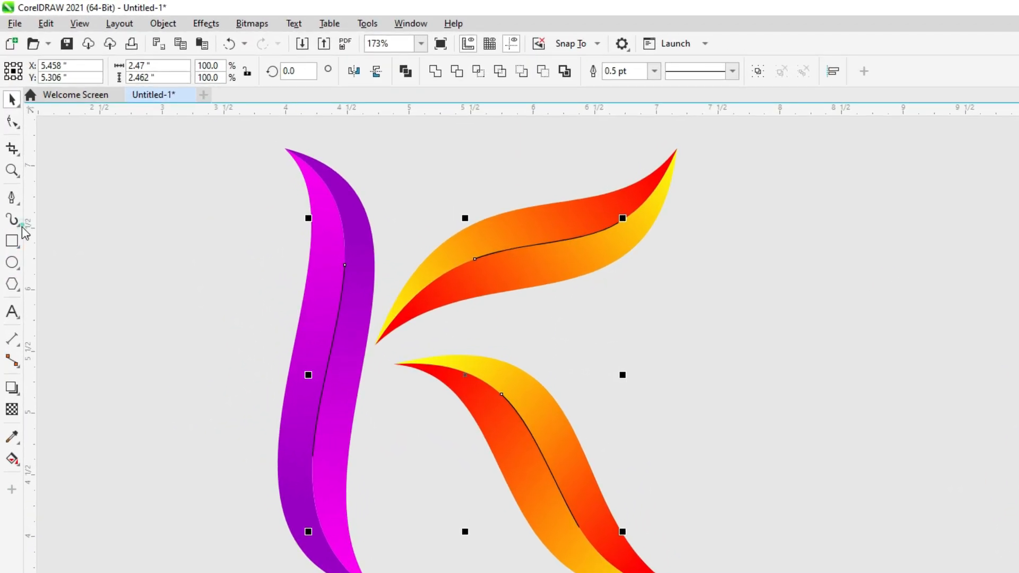
click(21, 221)
click(75, 218)
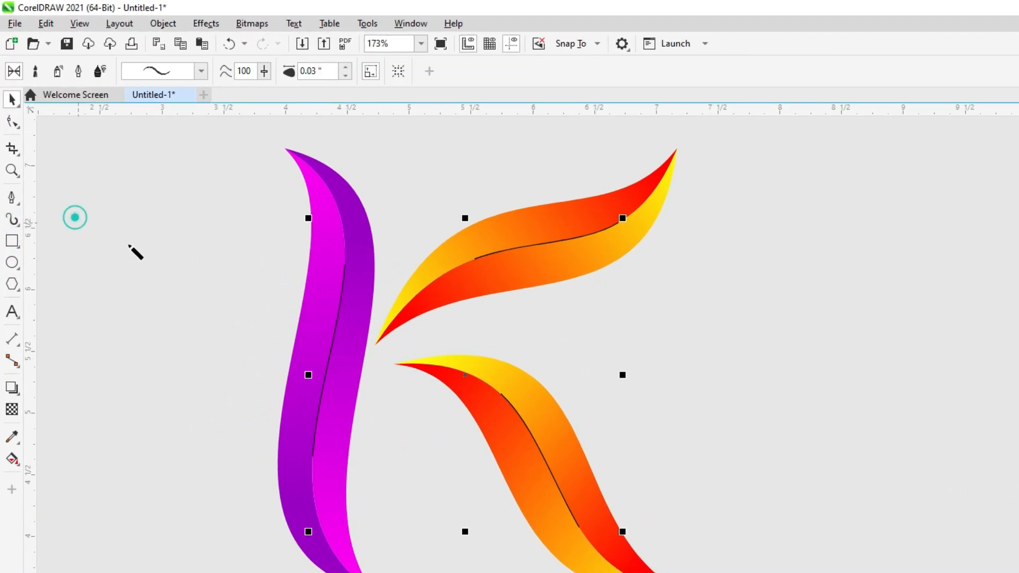
click(201, 71)
click(170, 217)
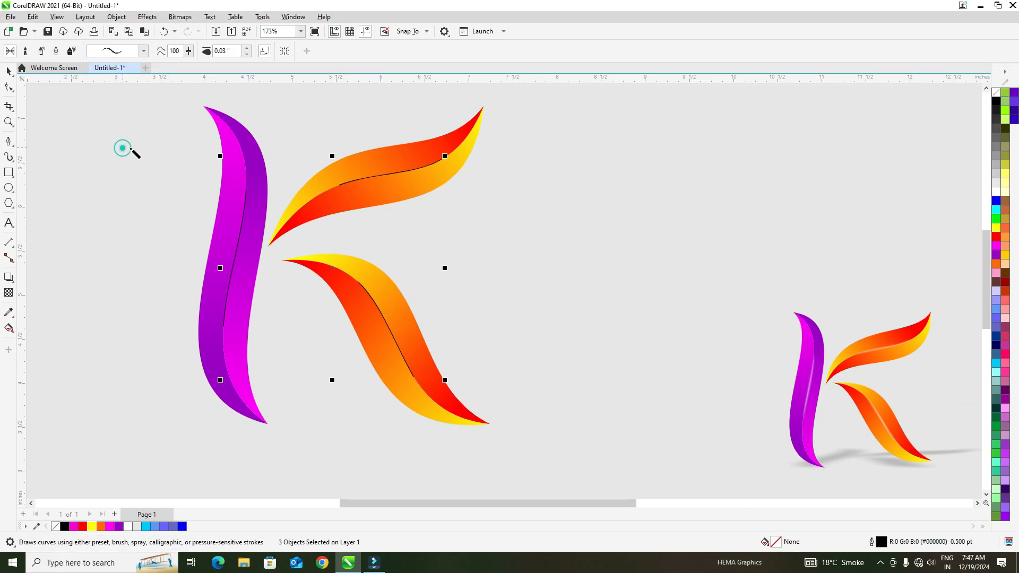
Step: Set the width of the three artistic strokes to 0.03 inches and fill them with white
click(247, 49)
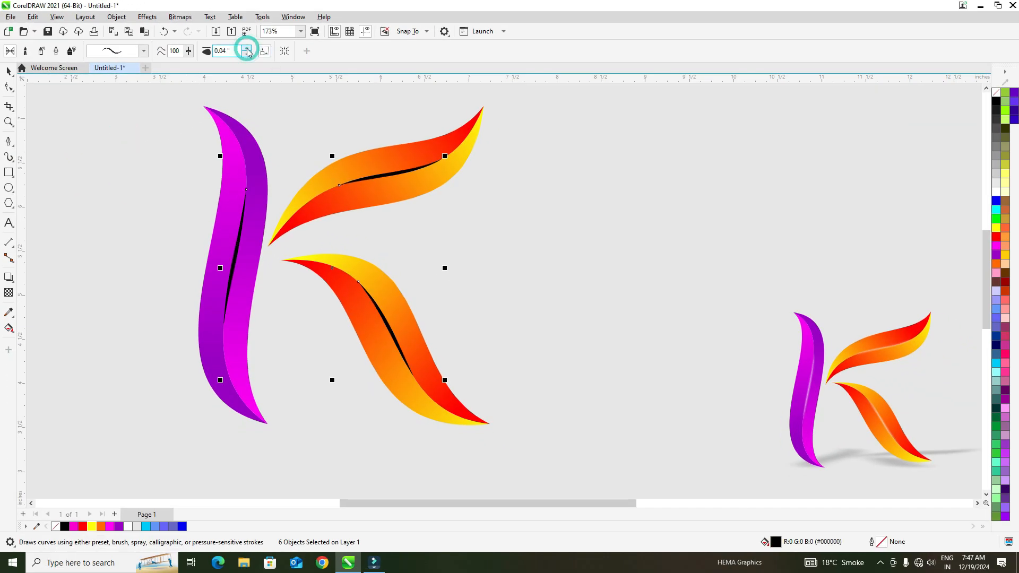
click(247, 53)
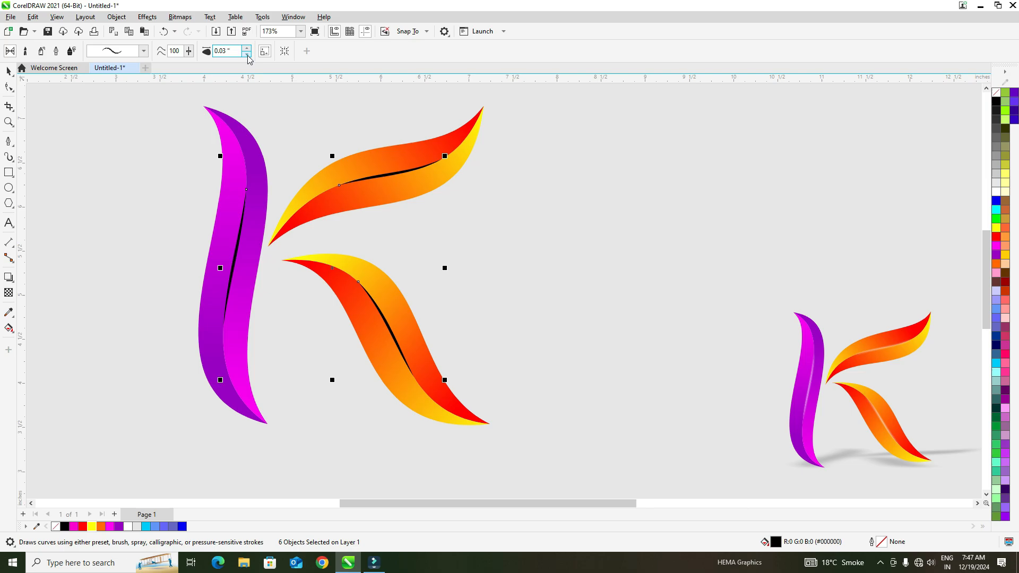
click(11, 75)
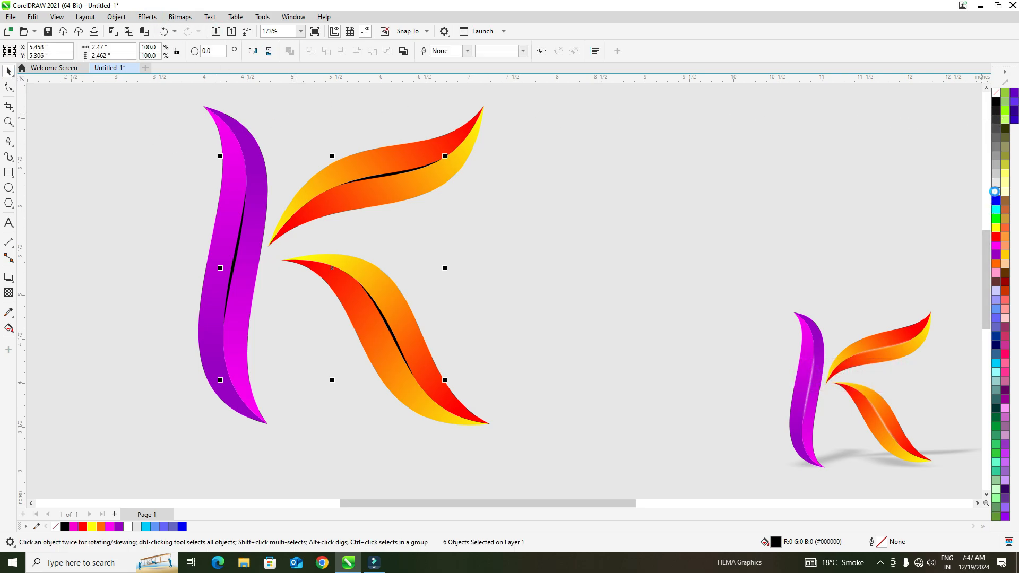
click(996, 191)
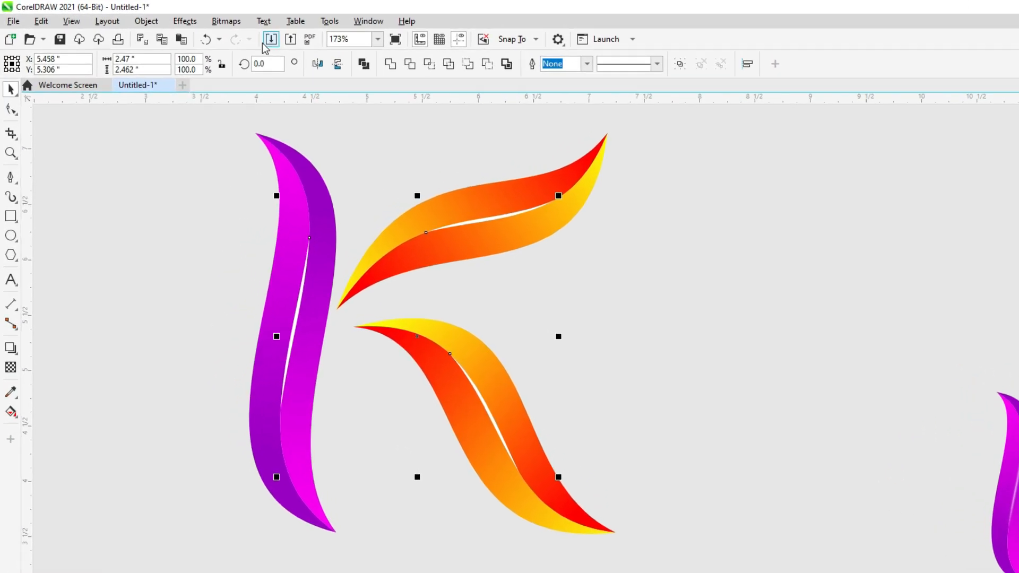
Step: Soften the three white highlight strokes with a small-radius Gaussian Blur, comparing radii in the preview, and deselect them
click(147, 16)
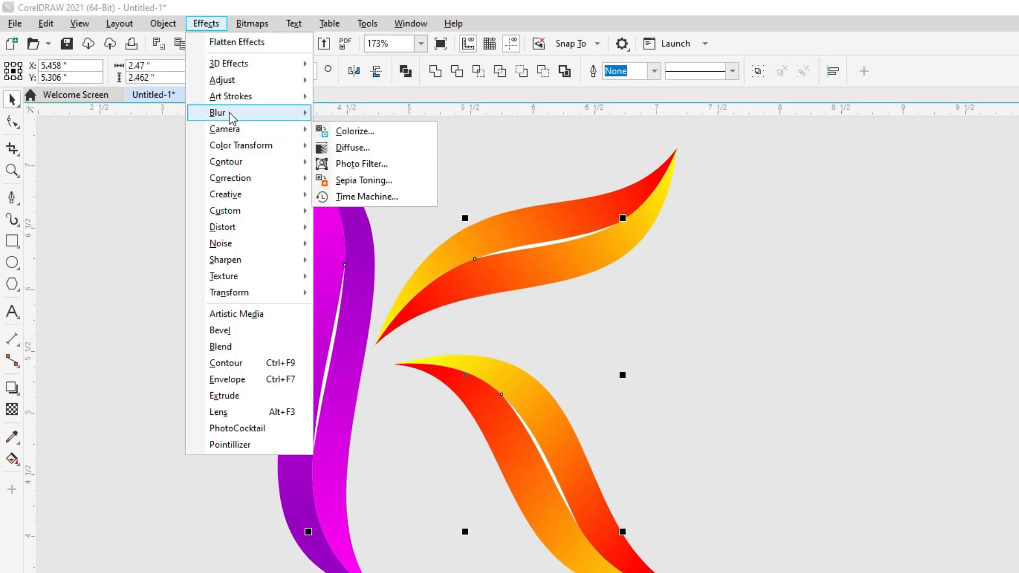
click(228, 113)
click(350, 152)
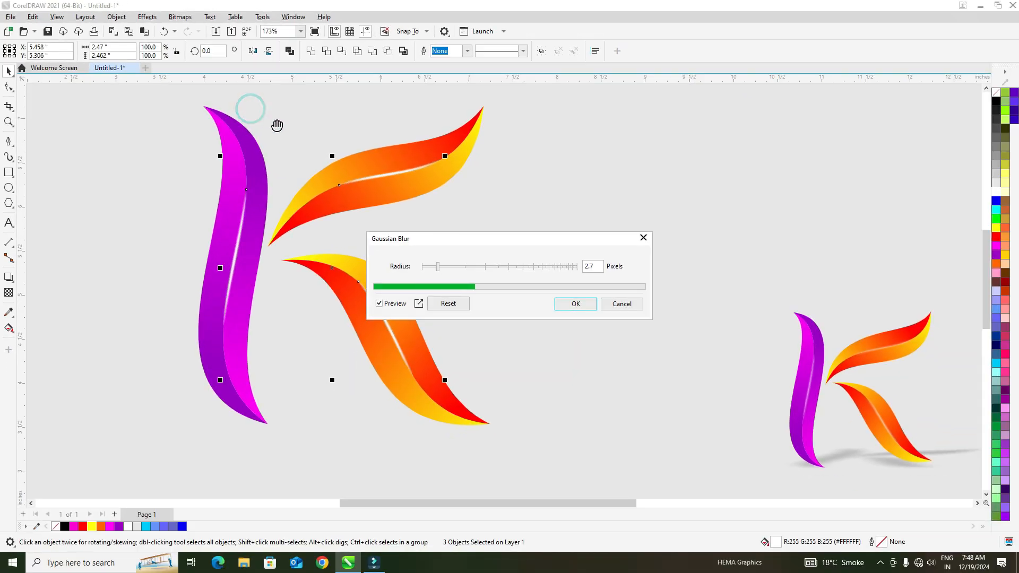
drag(536, 267, 606, 172)
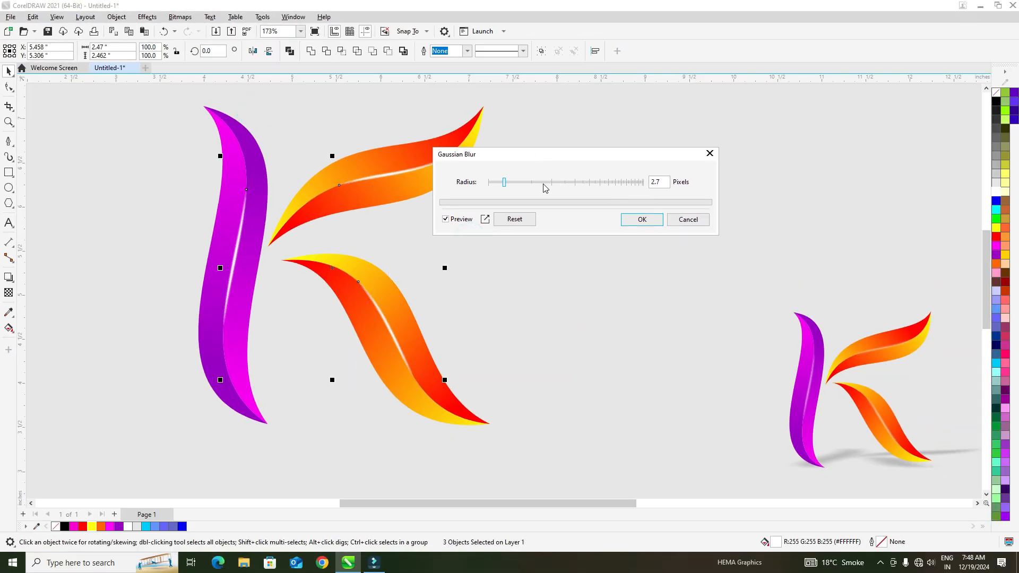
click(515, 182)
click(512, 184)
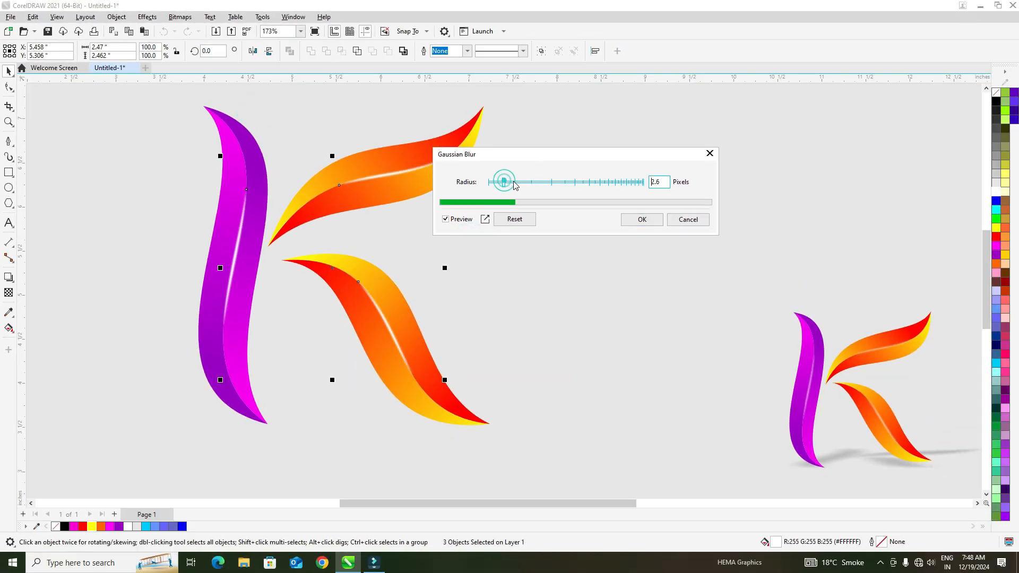
click(514, 184)
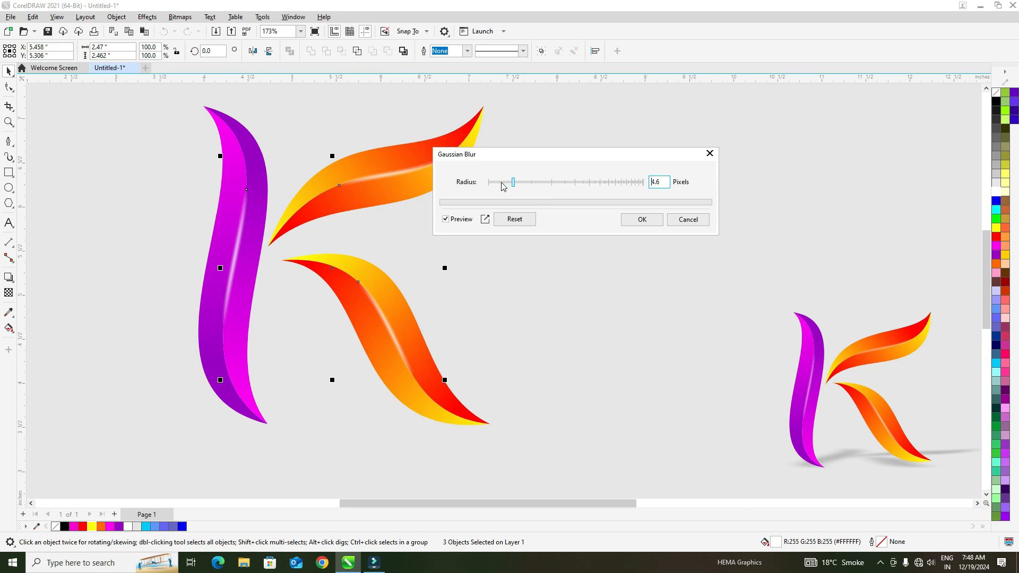
click(509, 182)
click(646, 222)
click(110, 154)
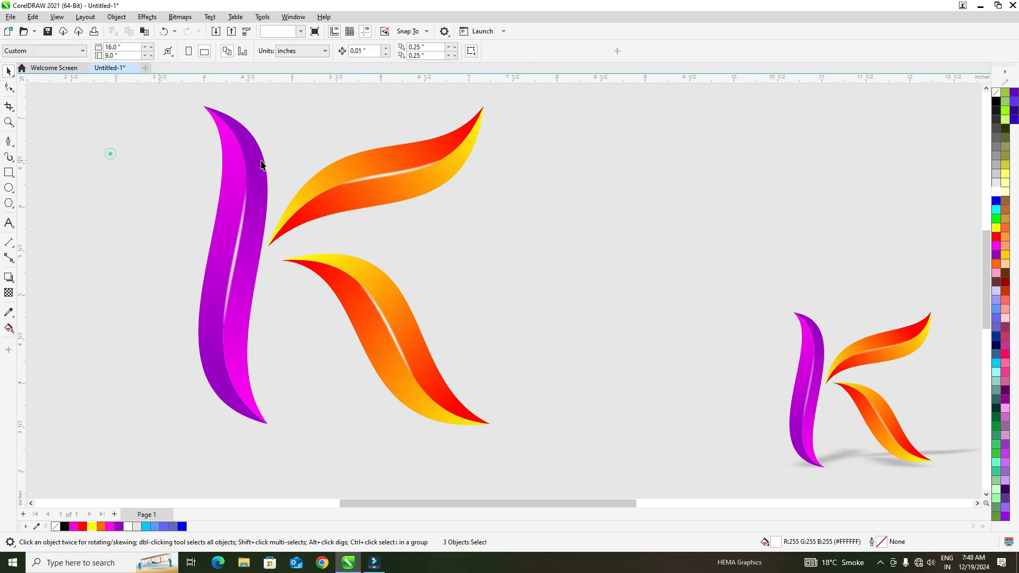